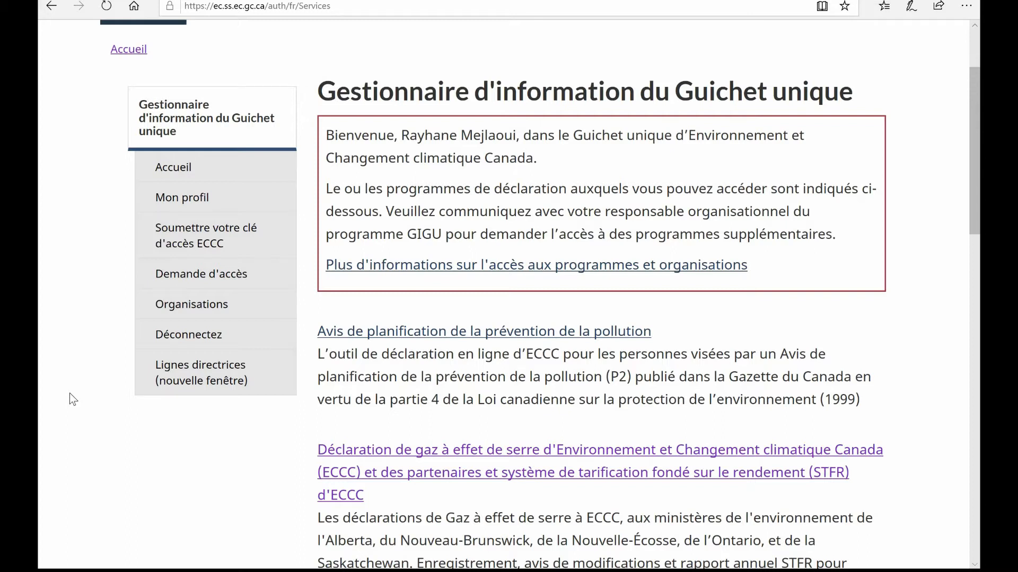
Step: Return to the Guichet unique home page and open the GHG emissions reporting module, Déclaration des émissions de GES
scroll(73, 400, "up", 2)
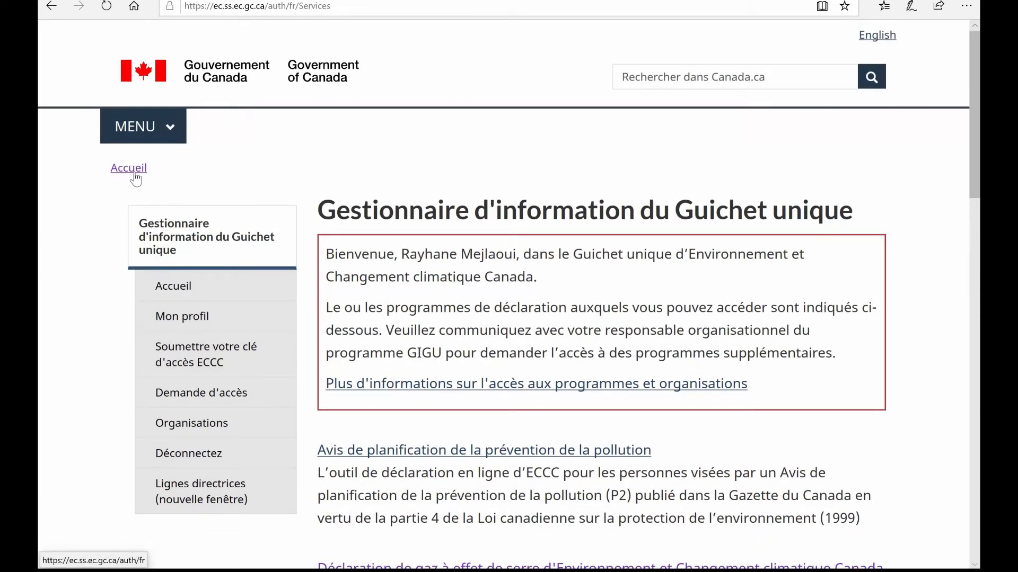
left_click(134, 173)
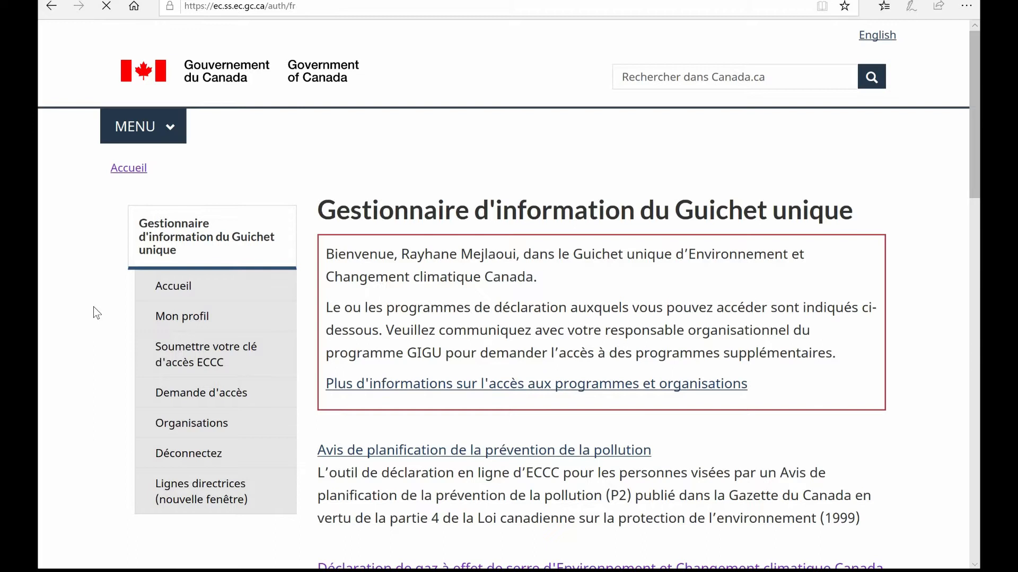
scroll(98, 350, "down", 3)
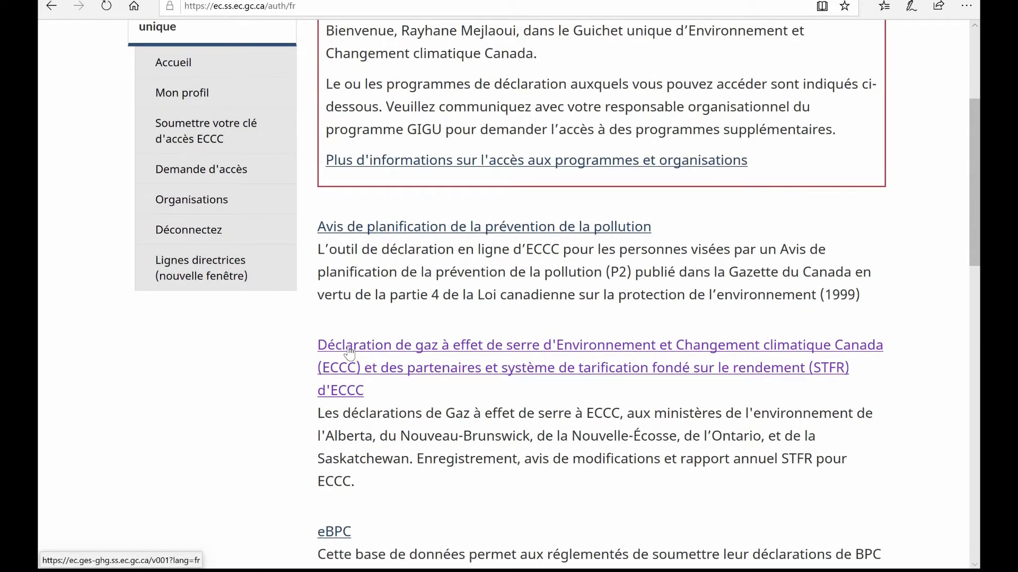
left_click(350, 350)
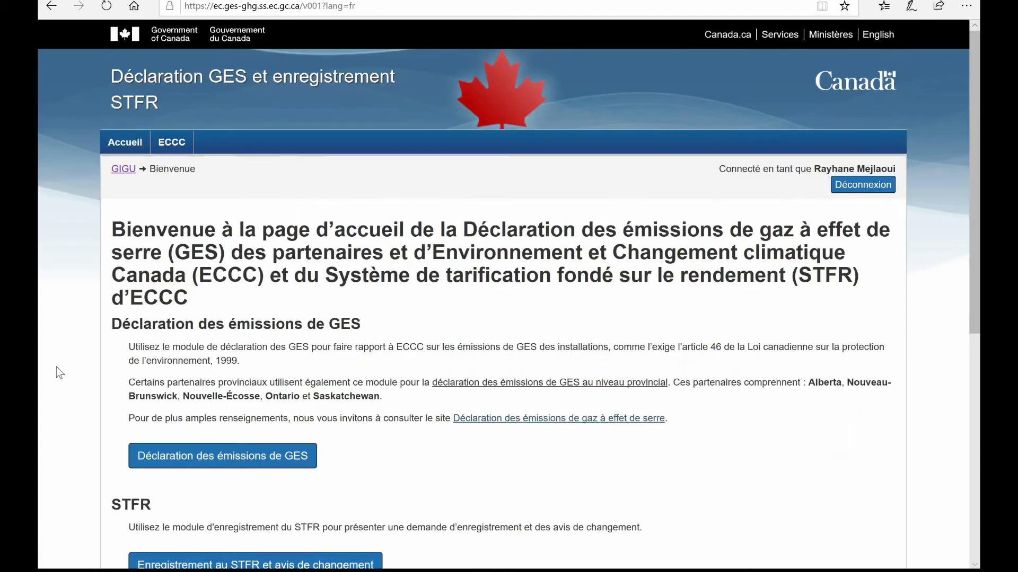
scroll(47, 386, "down", 2)
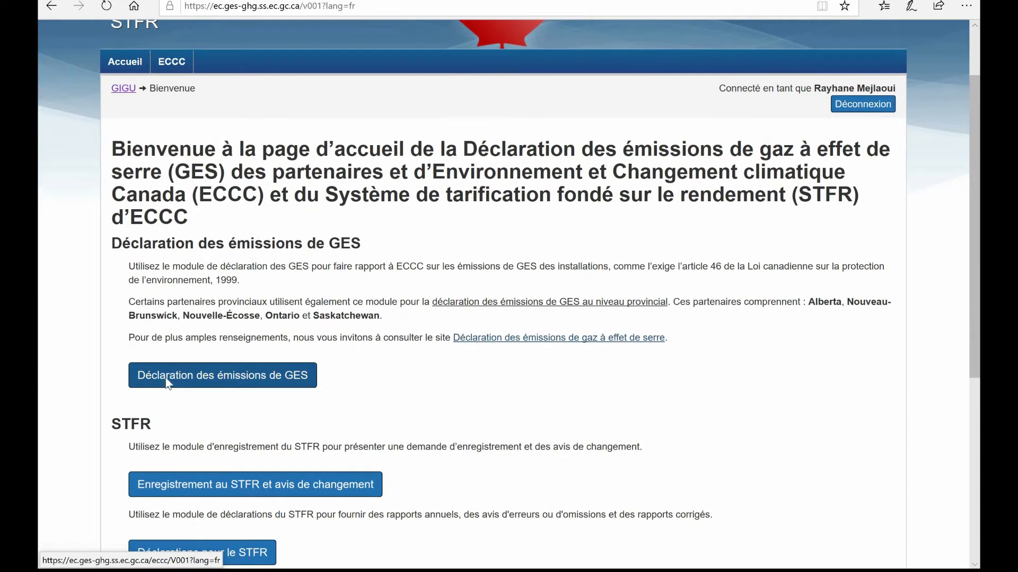
left_click(166, 381)
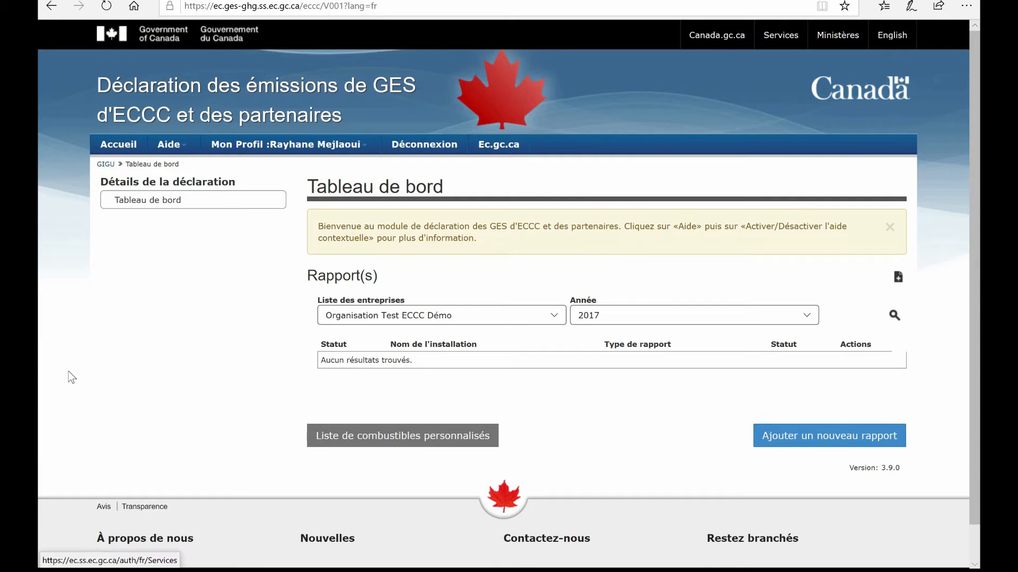
left_click(183, 150)
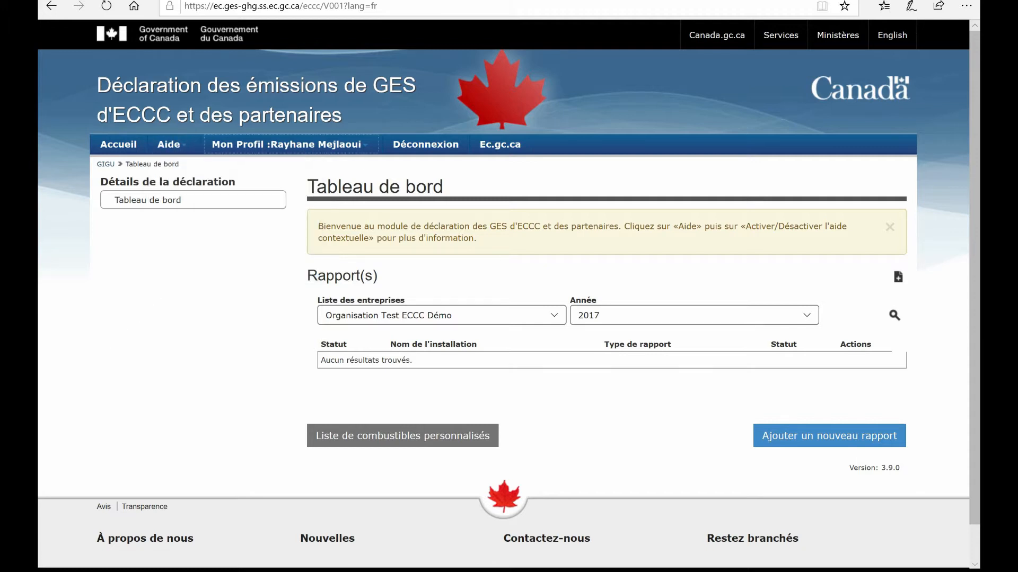
left_click(252, 151)
Step: Add a new 2017 report for Installation Test Démo under Organisation Test ECCC Démo
left_click(772, 439)
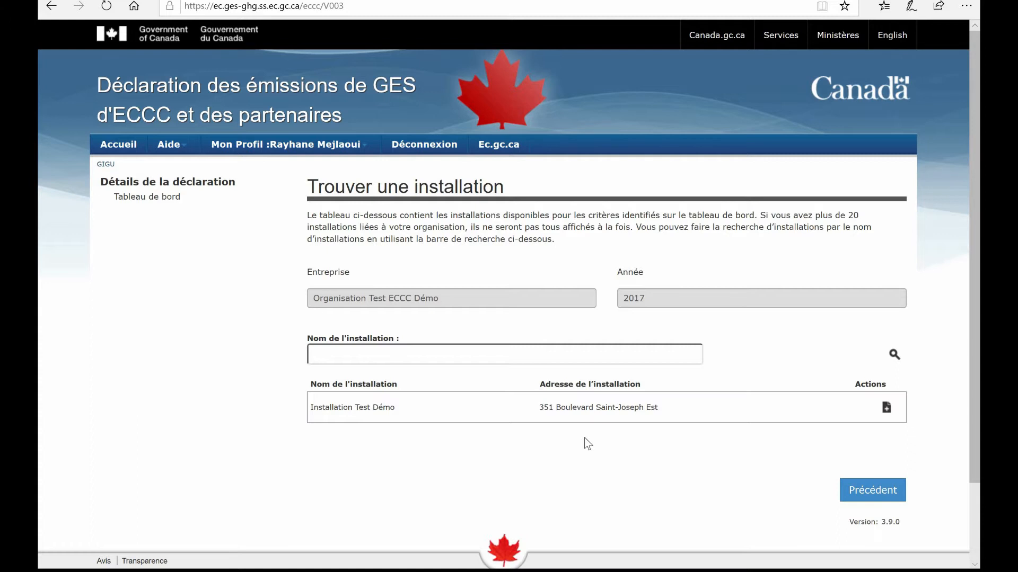
left_click(894, 355)
left_click(887, 409)
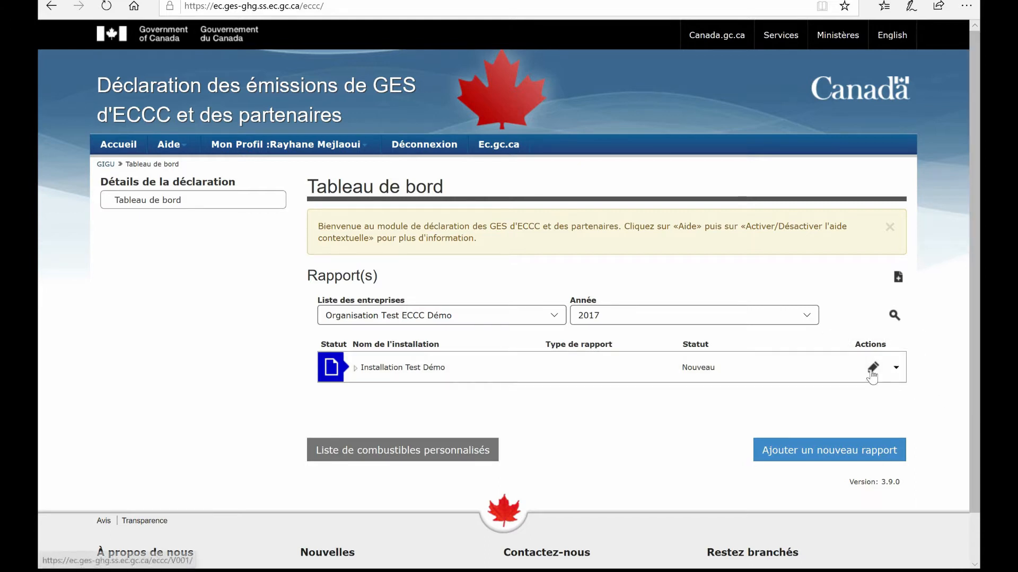
Step: Open the Installation Test Démo report for modification and save its report type as Rapport (ECCC Seulement)
left_click(897, 371)
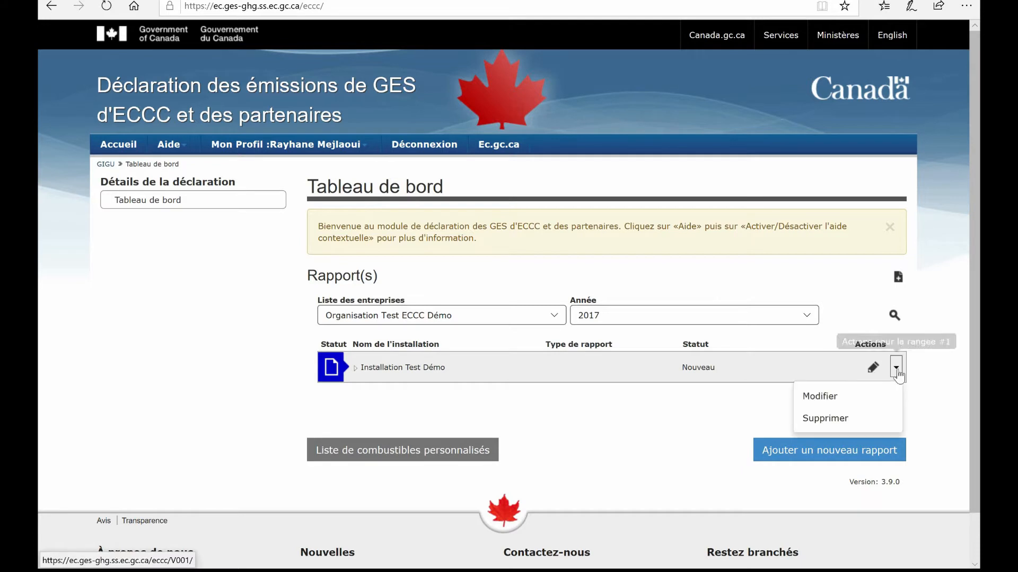
left_click(819, 400)
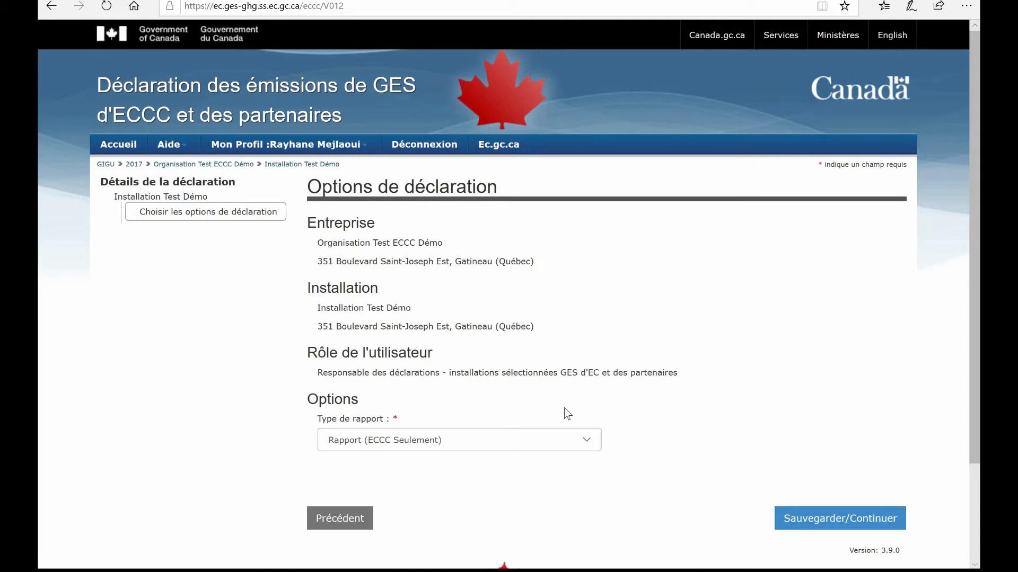
left_click(547, 444)
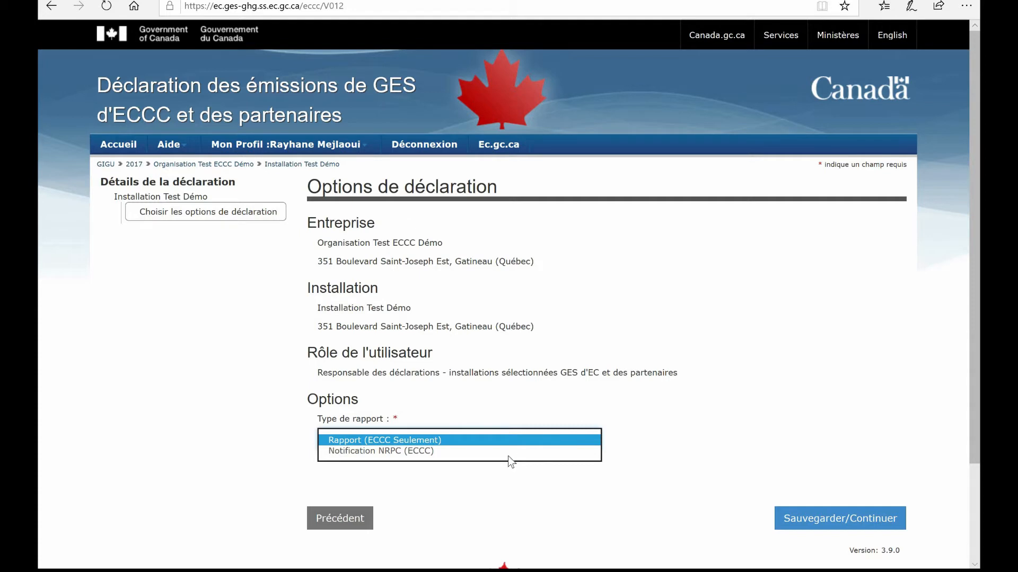
left_click(428, 442)
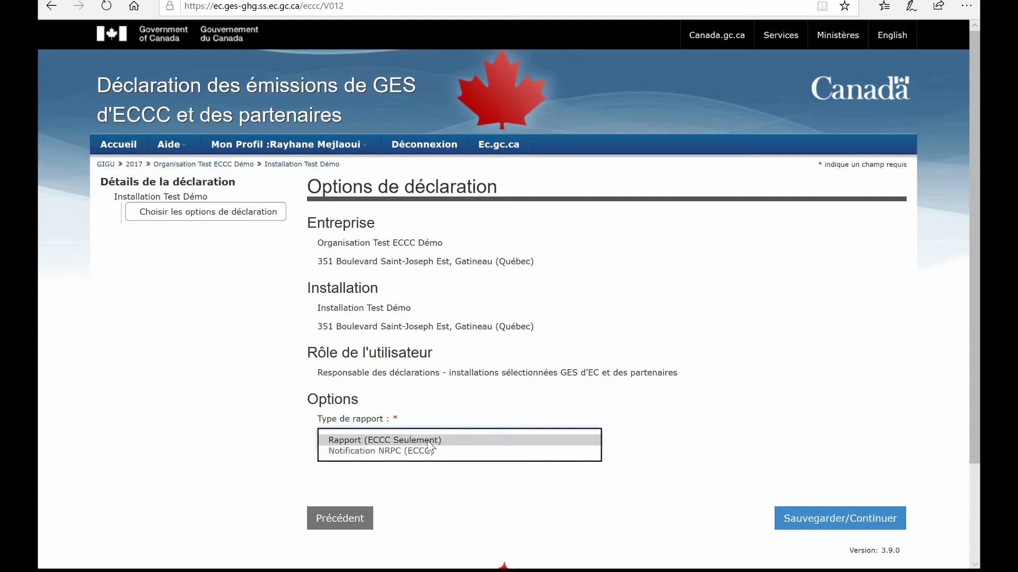
left_click(799, 529)
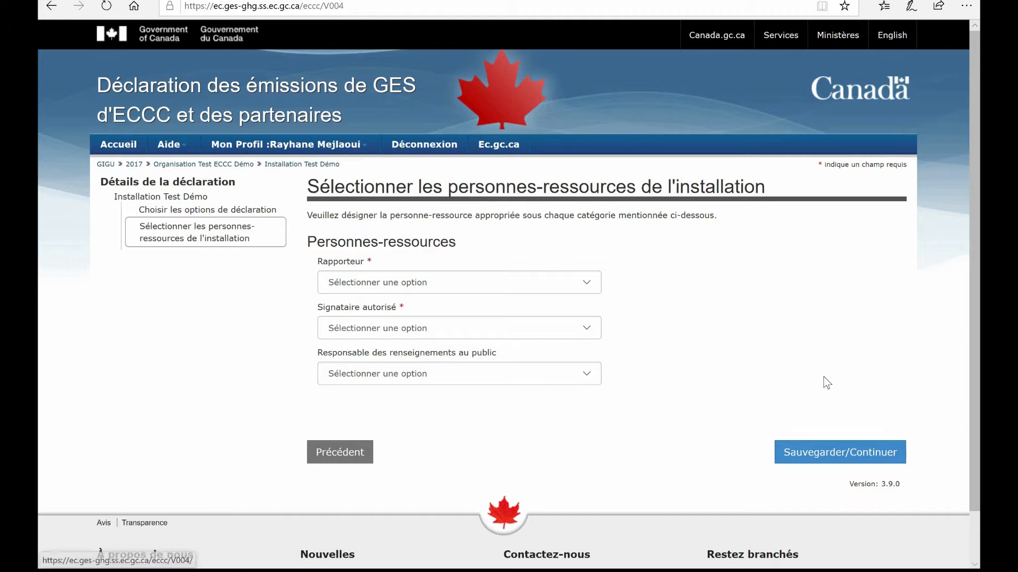
Step: Assign the available contact as Rapporteur, Signataire autorisé and Responsable des renseignements au public, and save the facility contacts
left_click(518, 273)
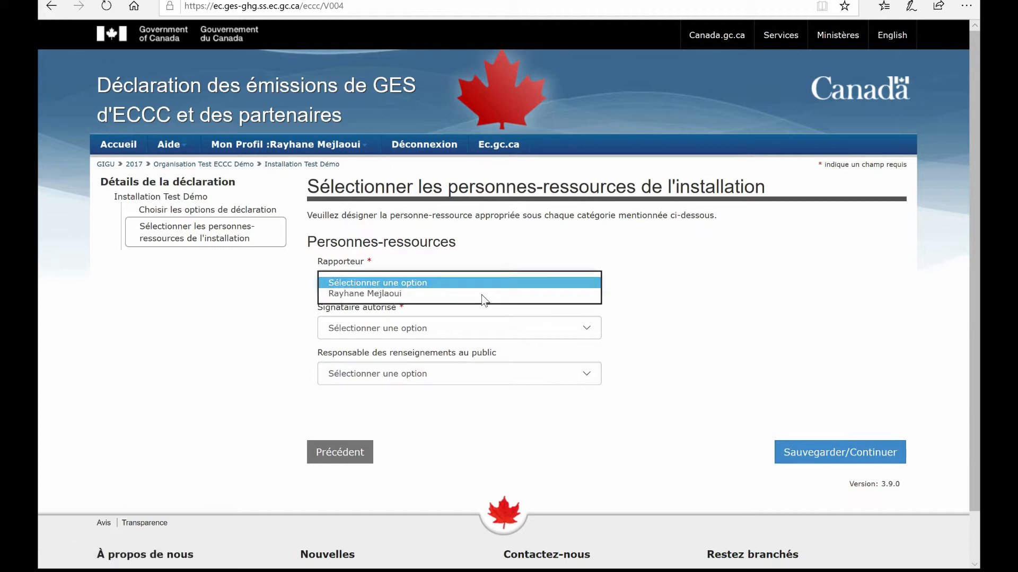
left_click(479, 294)
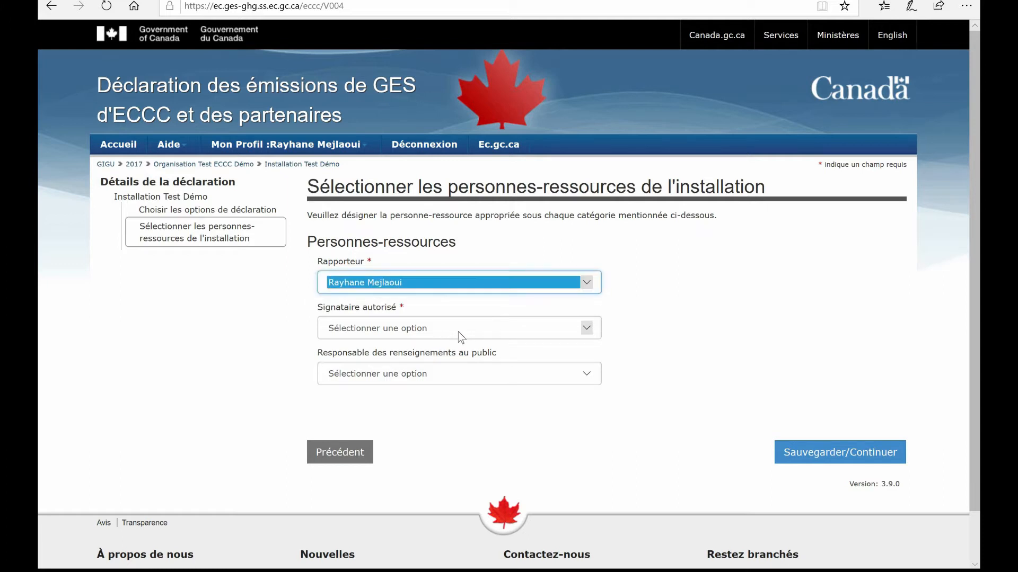
left_click(458, 331)
left_click(439, 339)
left_click(452, 377)
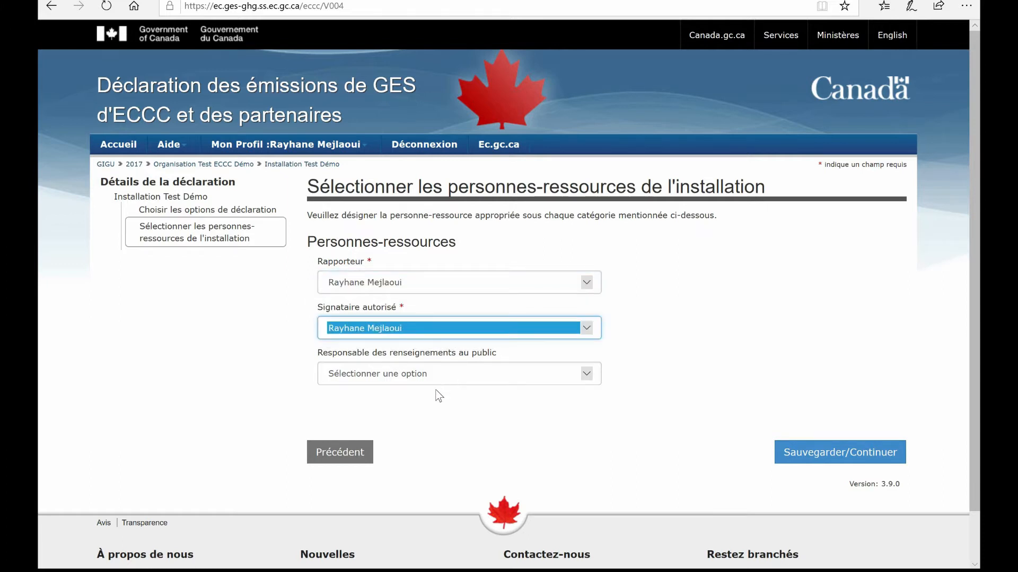
left_click(436, 390)
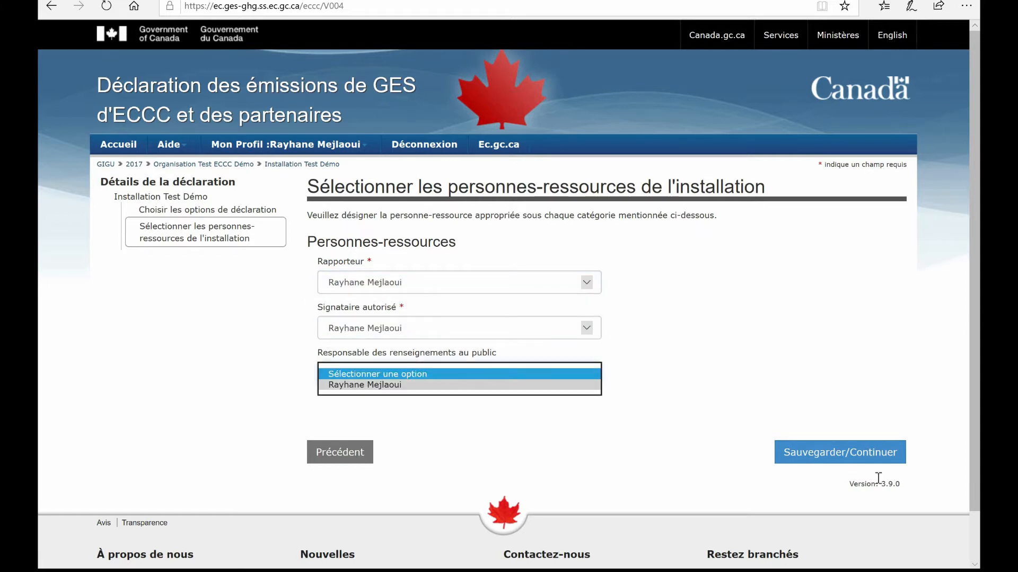
left_click(839, 454)
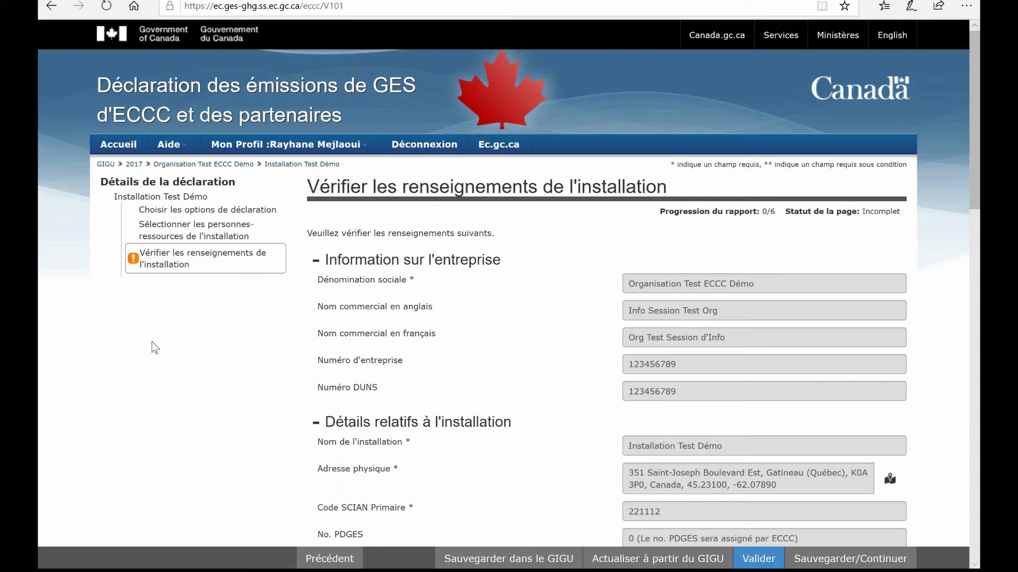
Step: Update the facility information from the GIGU and review the company, facility and contact details
left_click(629, 558)
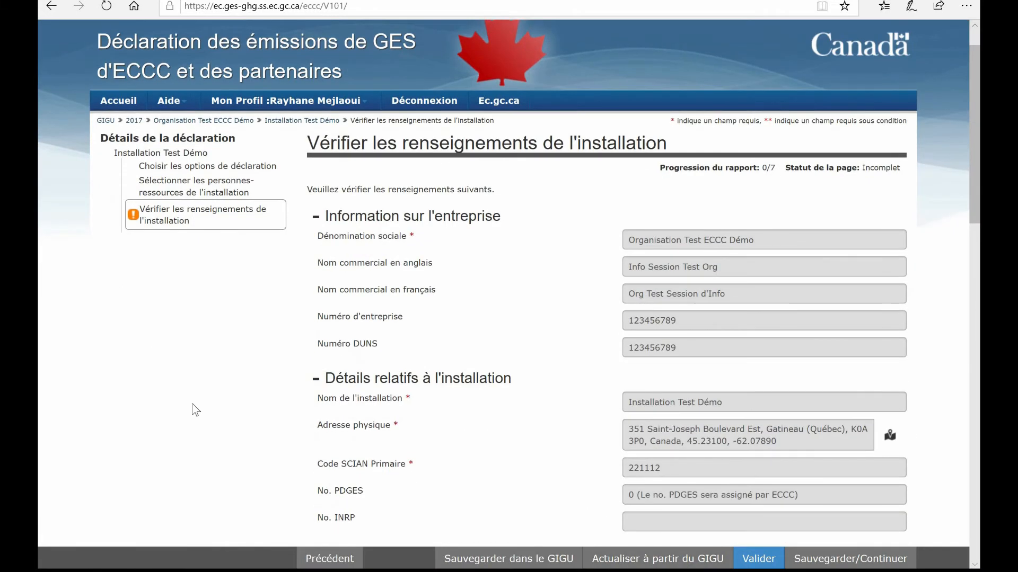
scroll(196, 410, "down", 1)
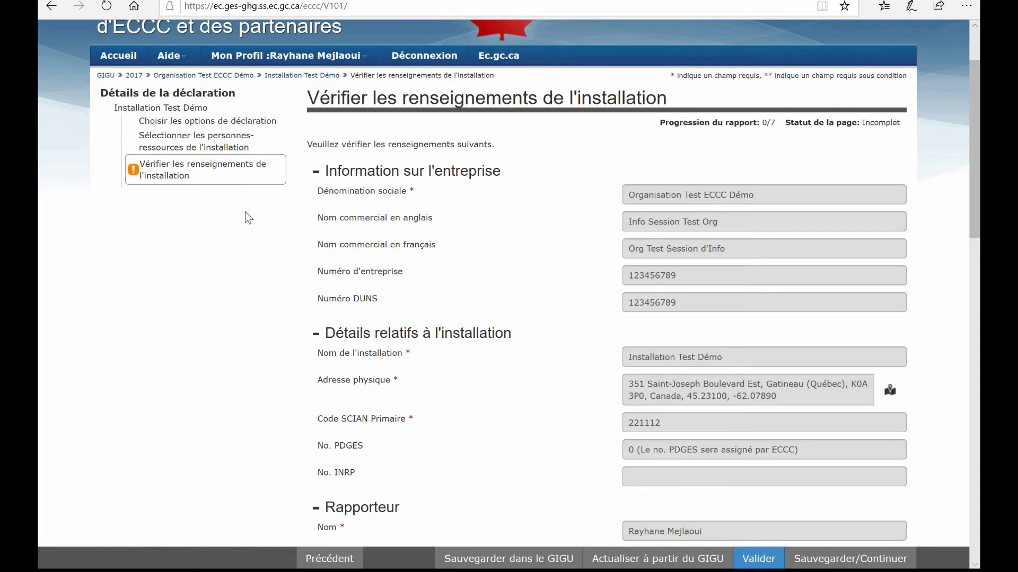
scroll(245, 212, "down", 5)
scroll(245, 212, "down", 1)
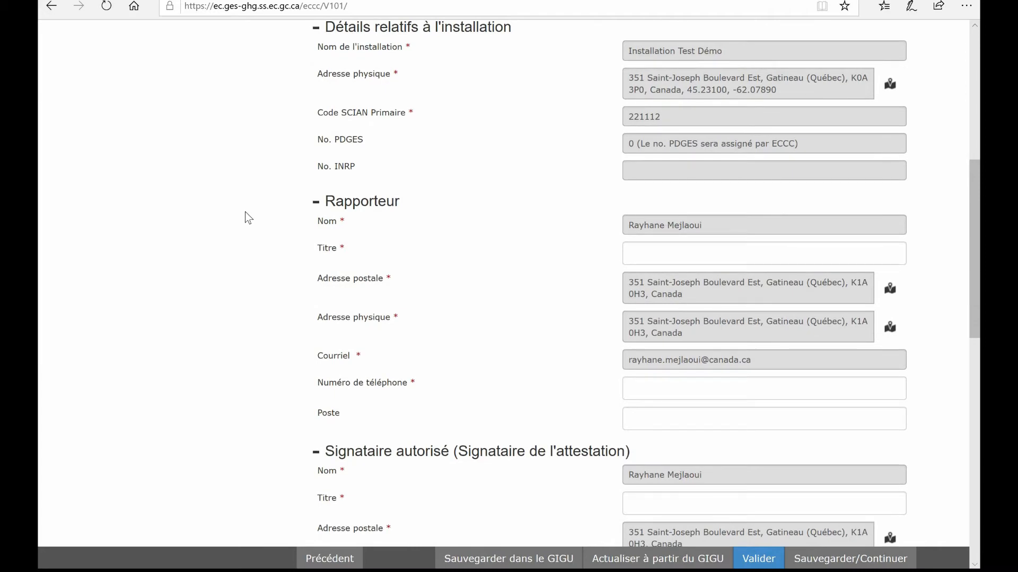
scroll(244, 217, "up", 6)
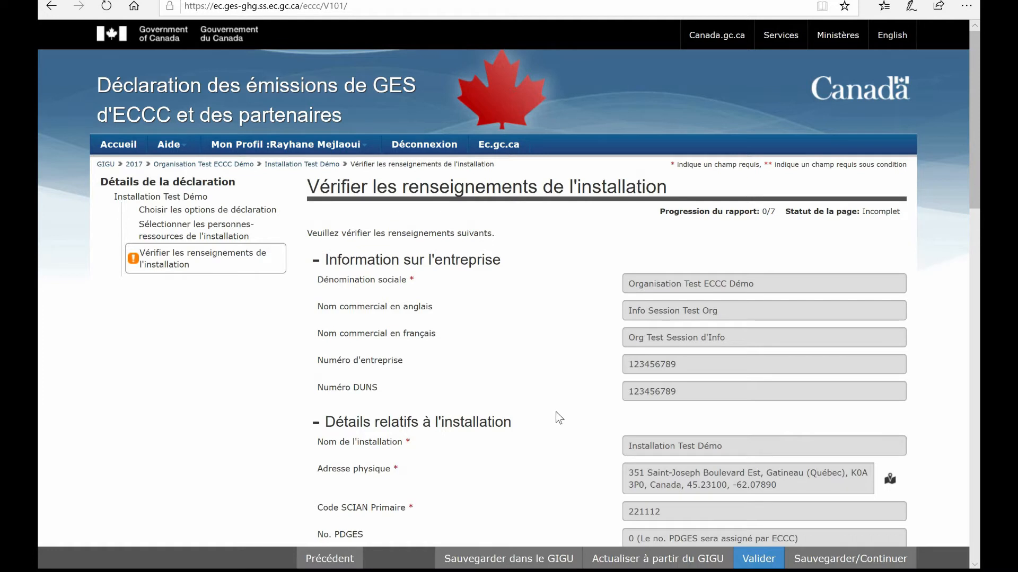
Step: Save the facility information to the GIGU and validate the page, continuing to the facility activities
left_click(511, 561)
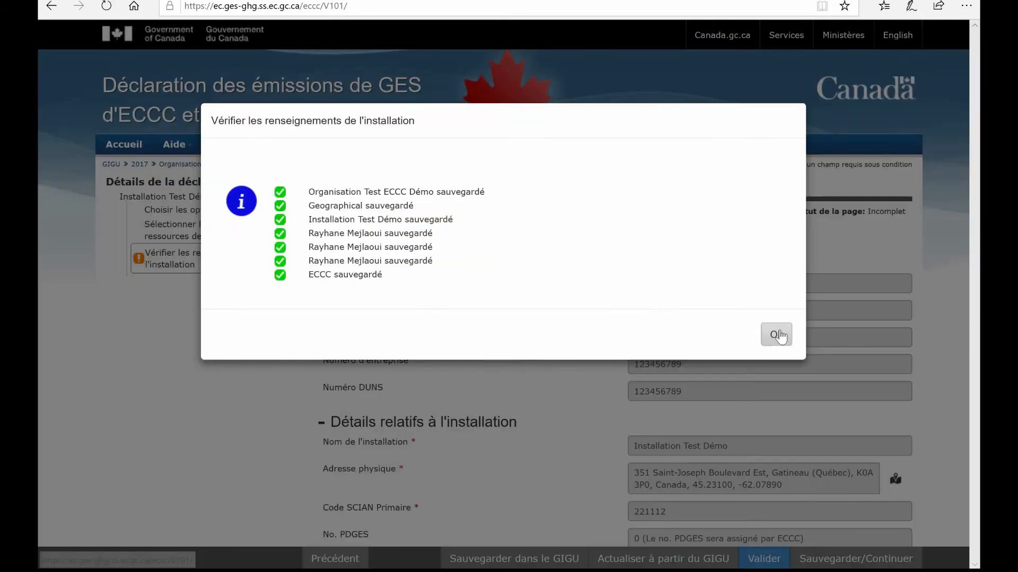
left_click(777, 335)
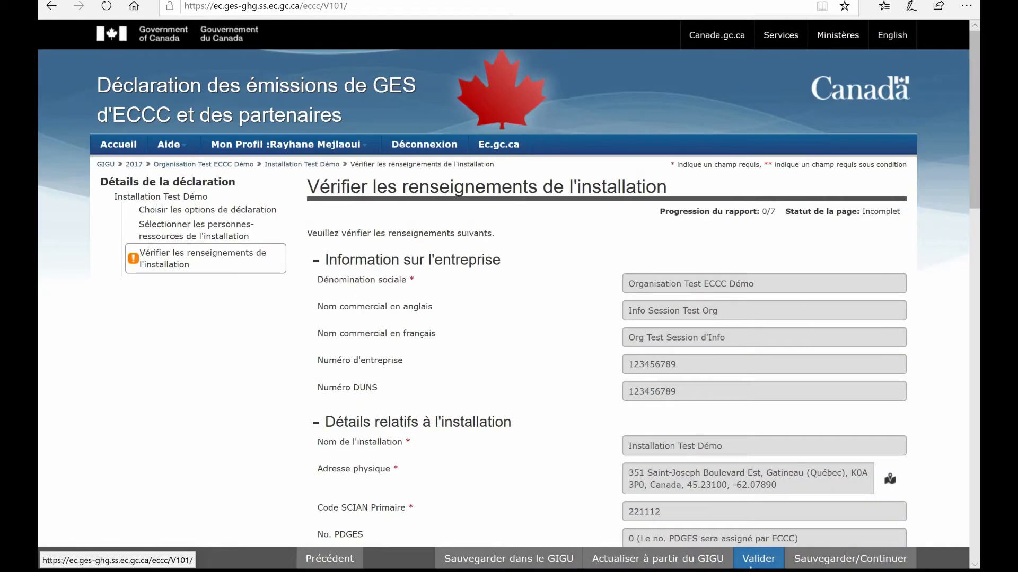
left_click(751, 566)
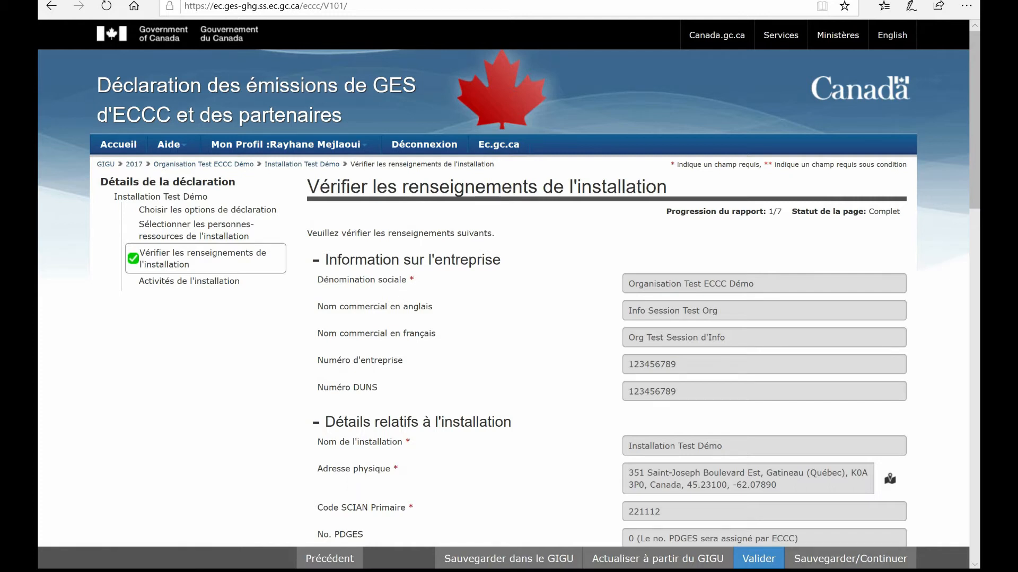
left_click(862, 564)
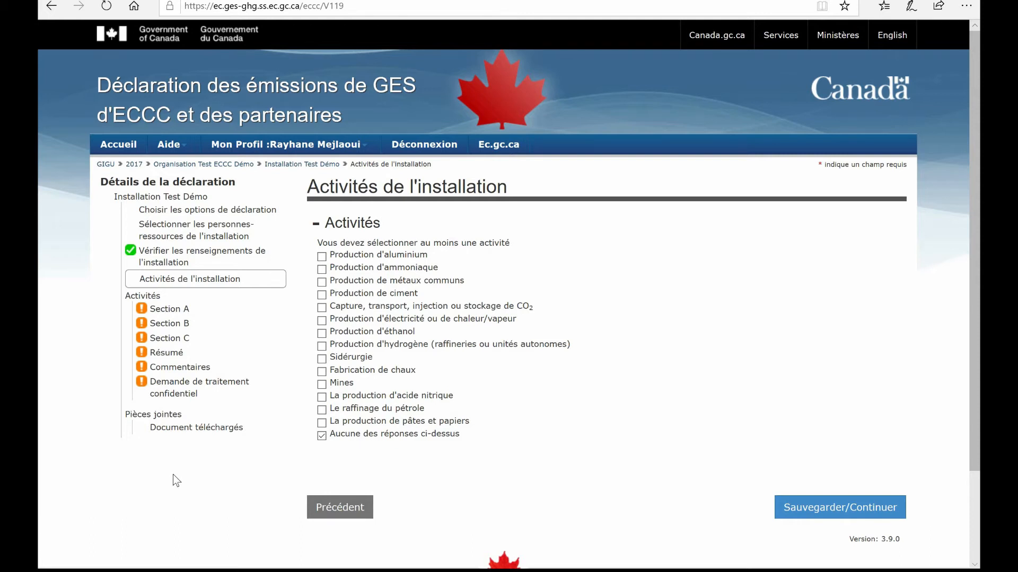
Step: Save the facility activities with Aucune des réponses ci-dessus selected and continue to Section A
scroll(173, 475, "down", 2)
scroll(173, 475, "up", 2)
left_click(827, 504)
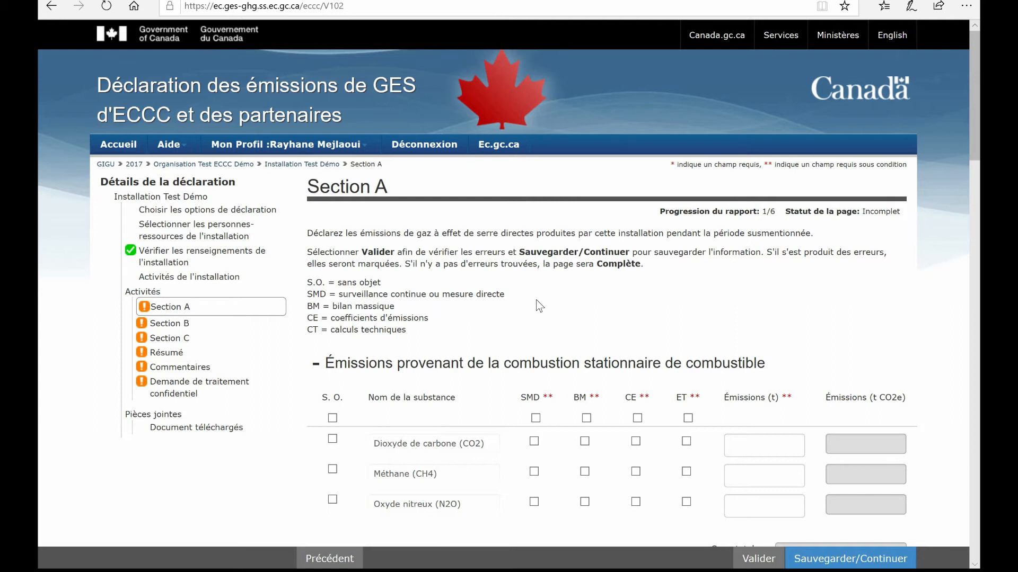
Step: Enter 1 t each of CO2, CH4 and N2O for stationary fuel combustion, with CE as the calculation method for all three
left_click(753, 445)
type("1")
left_click(744, 479)
type("1")
left_click(741, 506)
type("1")
key("Tab")
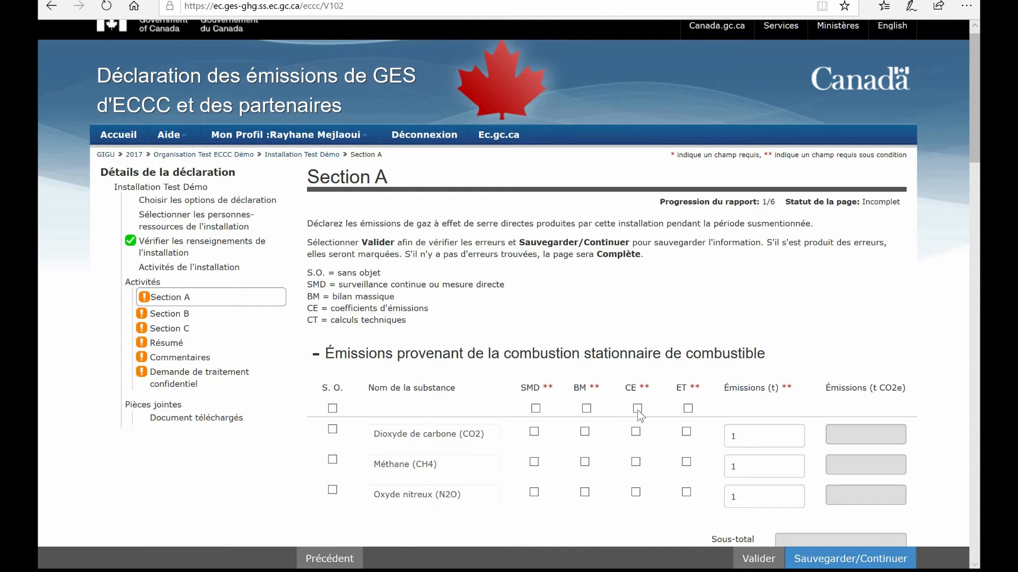
scroll(638, 413, "down", 2)
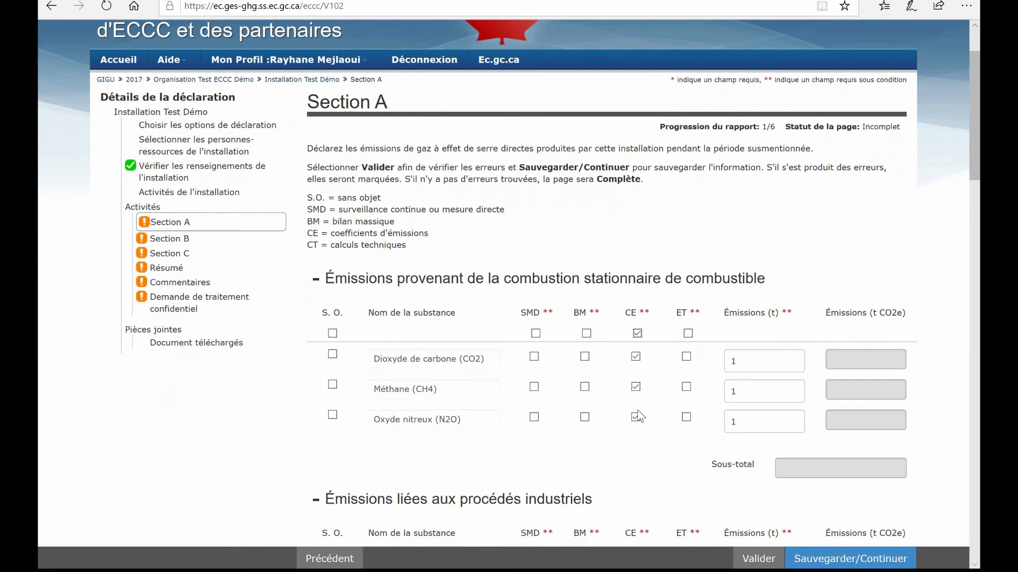
Step: Mark all substances as S.O. for the industrial process emissions and the venting emissions in Section A
scroll(637, 410, "down", 1)
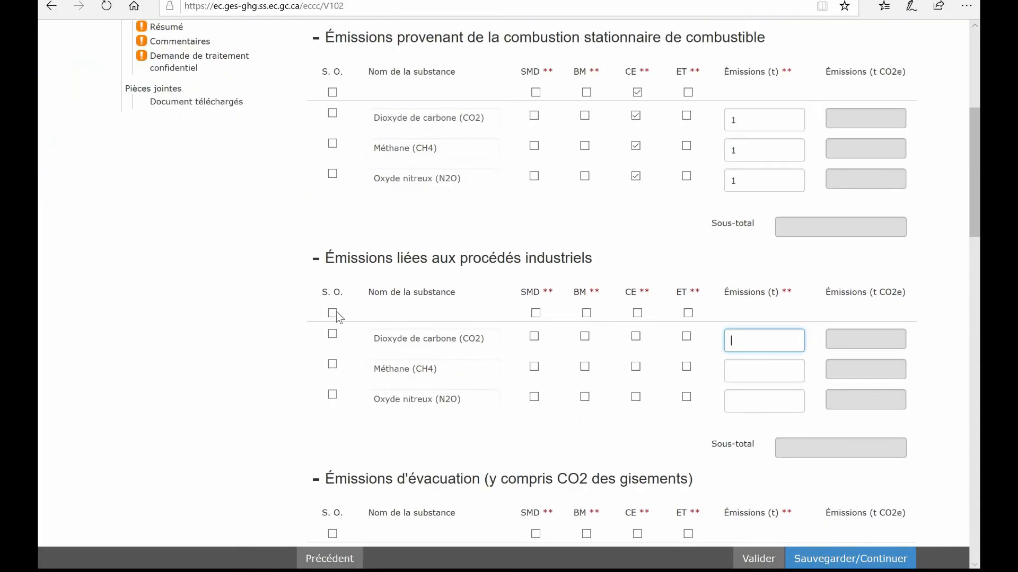
left_click(332, 313)
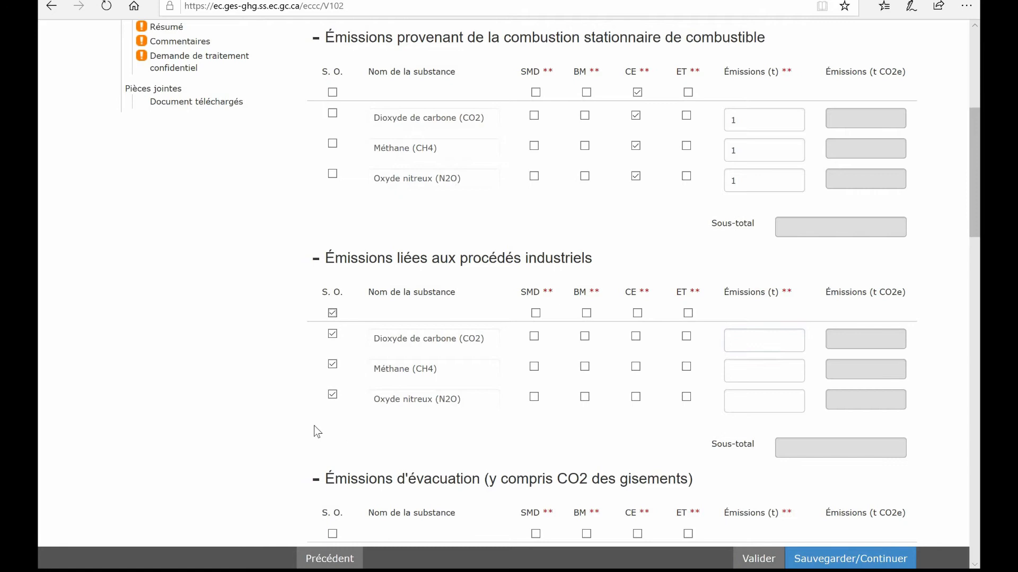
scroll(313, 425, "down", 3)
left_click(322, 366)
scroll(330, 365, "down", 1)
left_click(332, 364)
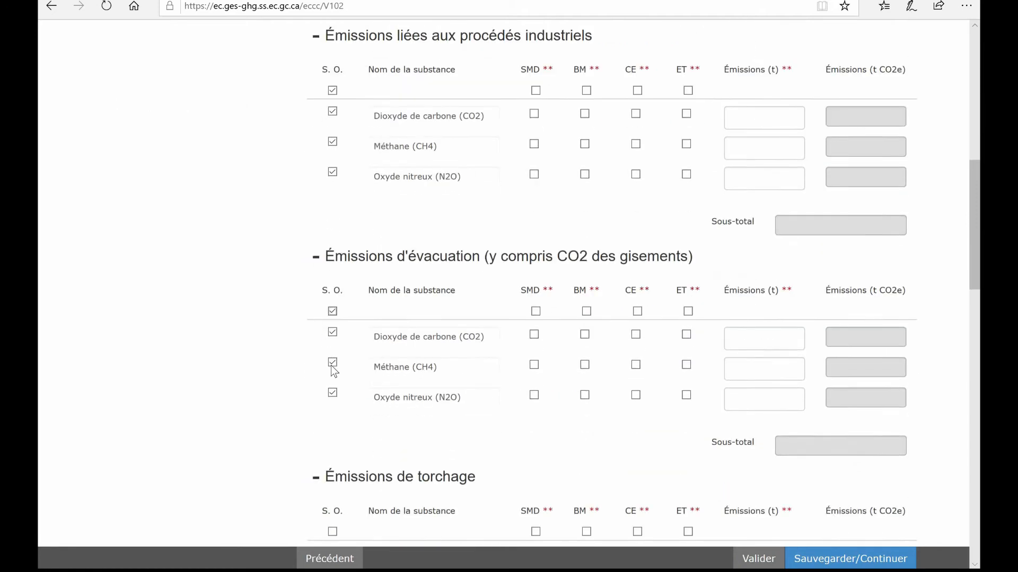
Step: Mark all substances as S.O. for the flaring emissions and the leakage emissions in Section A
scroll(333, 491, "down", 2)
left_click(332, 488)
scroll(334, 477, "down", 2)
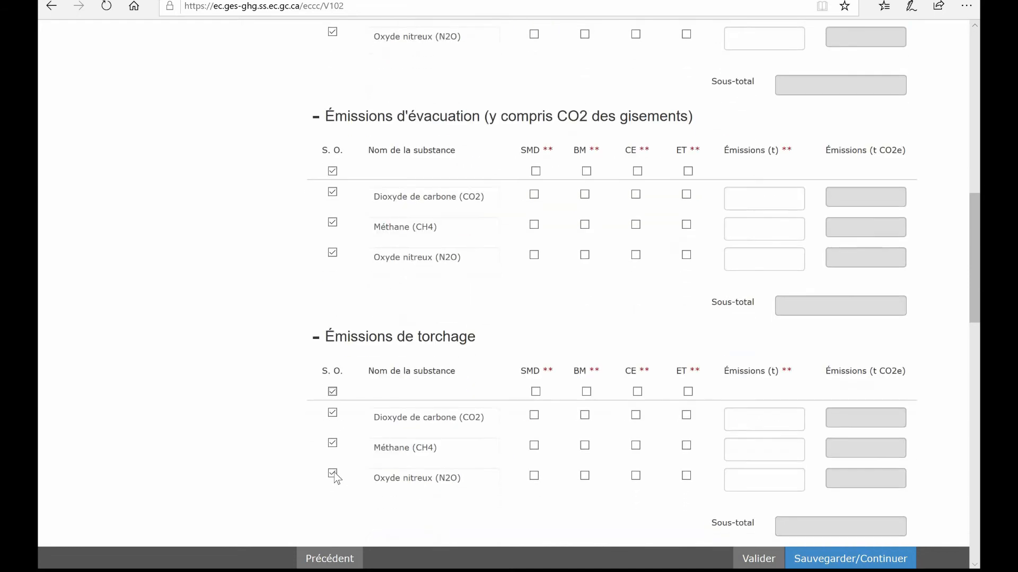
scroll(335, 450, "down", 3)
left_click(332, 438)
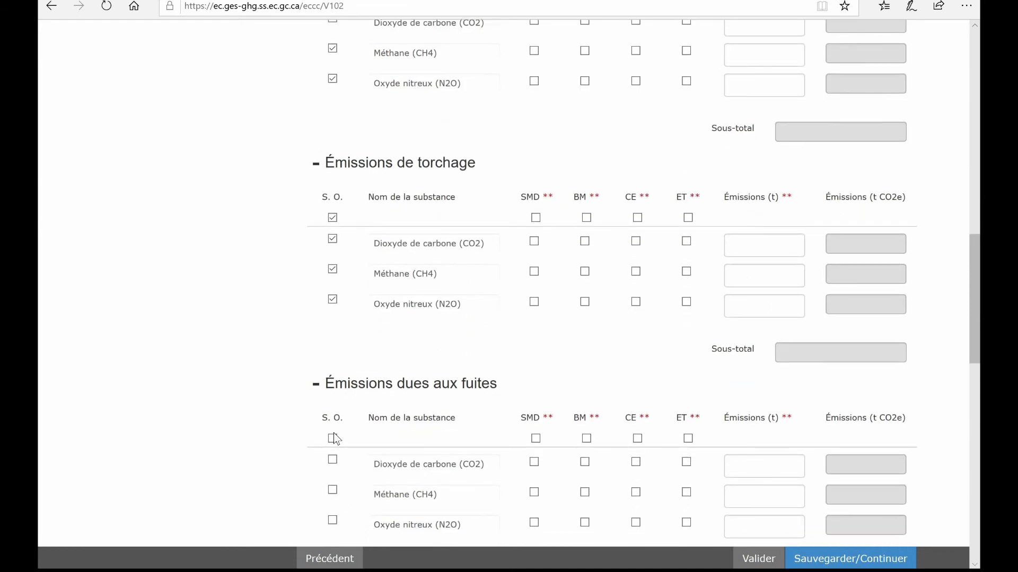
scroll(335, 435, "down", 1)
Step: Mark all on-site transport, waste and wastewater emissions as S.O., and validate and save Section A
scroll(339, 466, "down", 3)
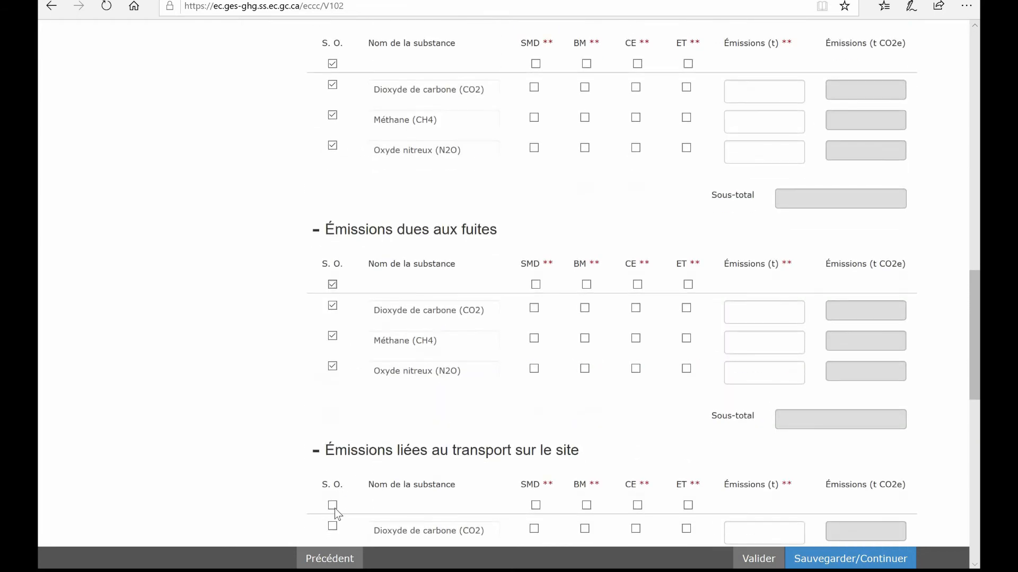
left_click(332, 506)
scroll(336, 512, "down", 5)
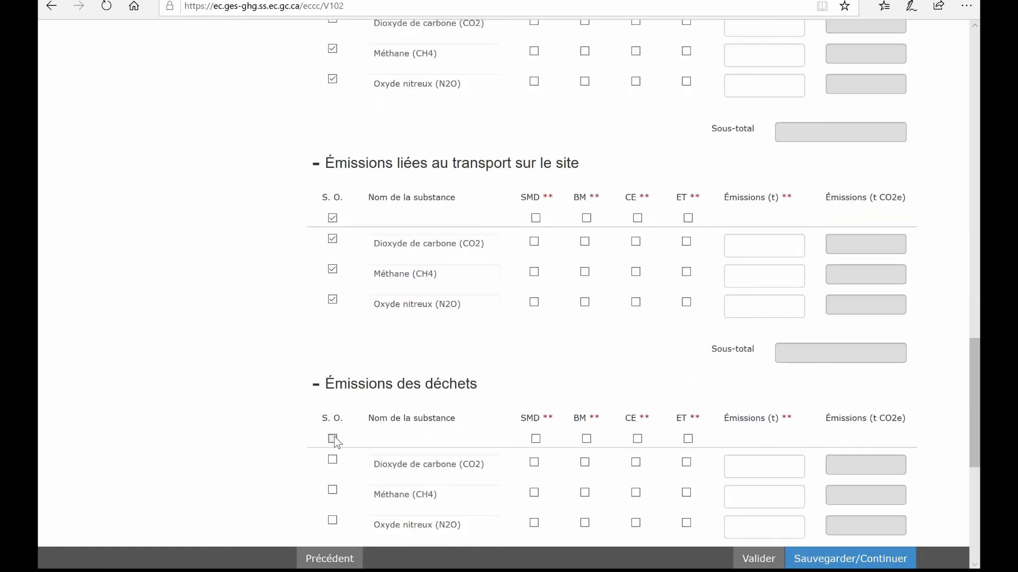
left_click(334, 446)
scroll(337, 444, "down", 2)
scroll(337, 443, "down", 3)
left_click(334, 437)
scroll(334, 436, "down", 4)
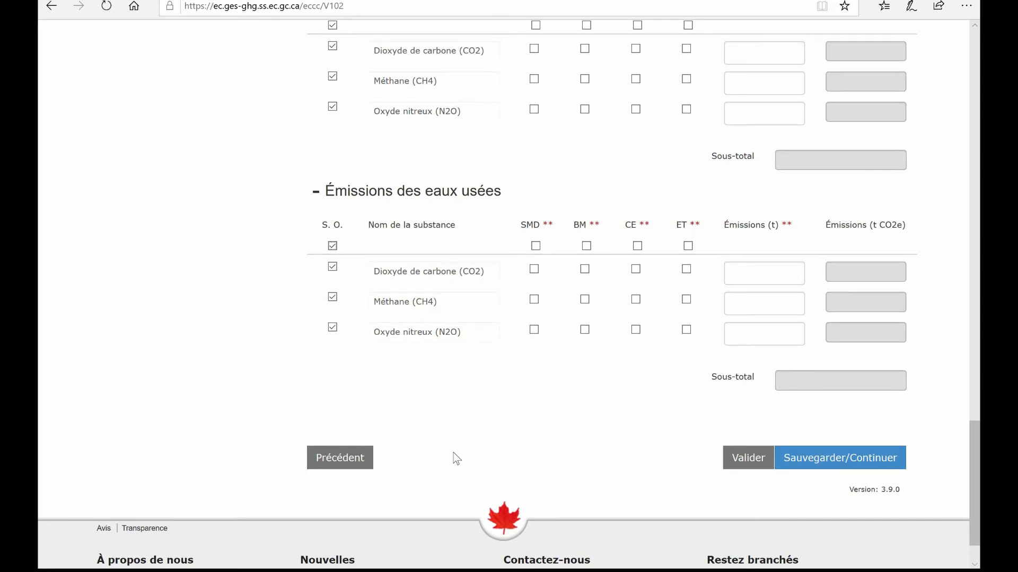
left_click(748, 469)
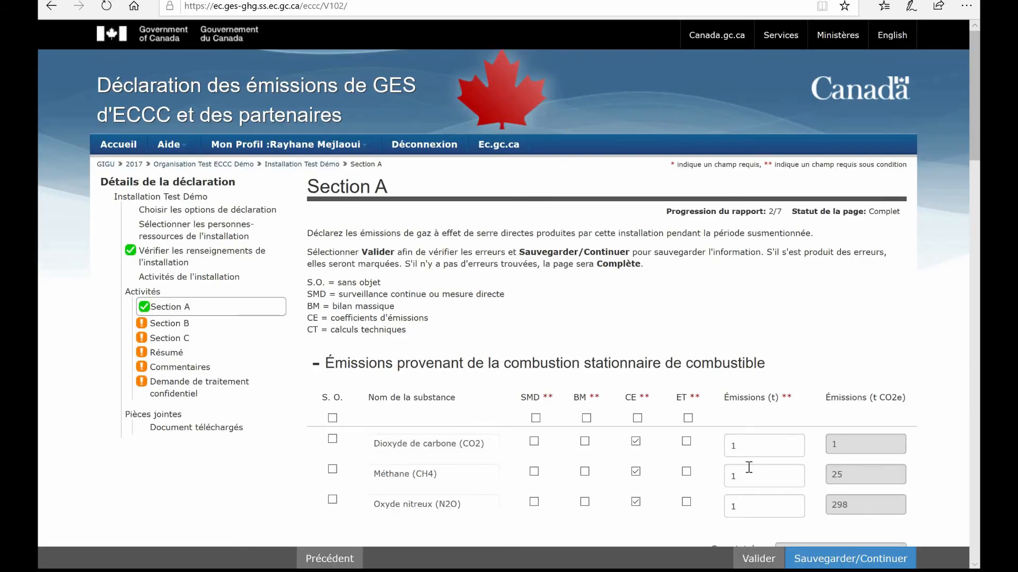
left_click(812, 565)
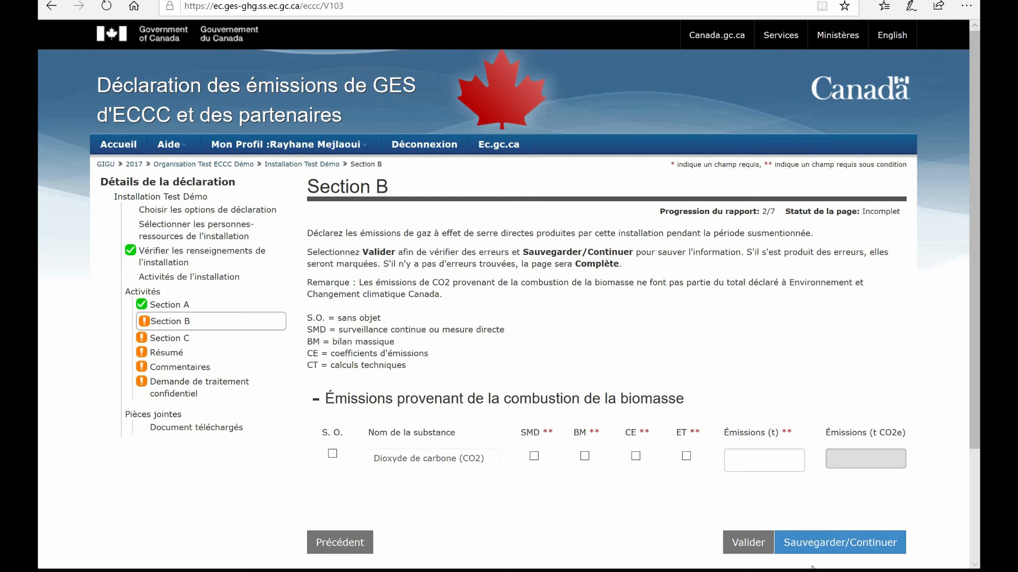
Step: Enter 1 t of CO2 for biomass combustion with CE as the calculation method, and validate and save Section B
left_click(766, 461)
type("1")
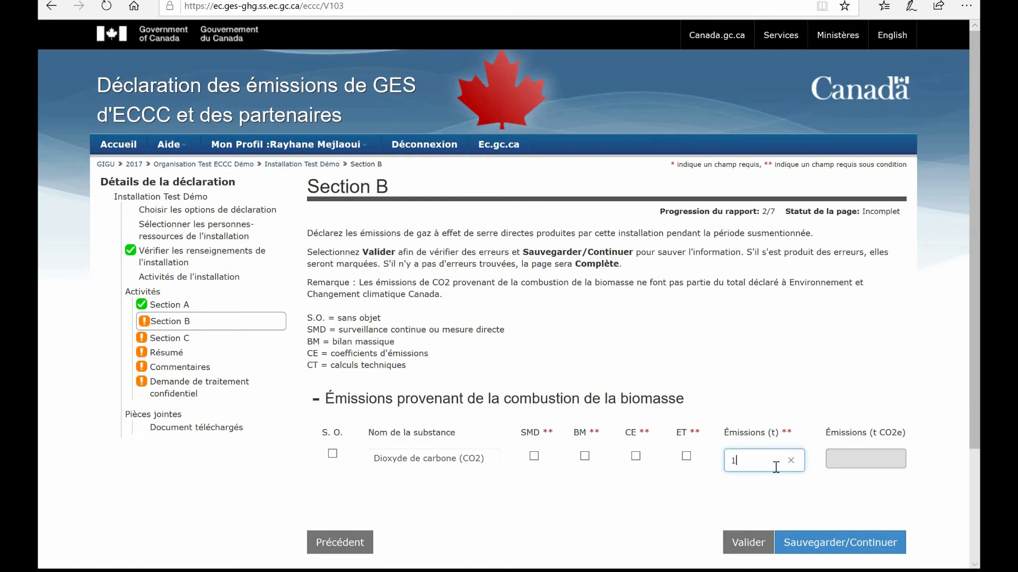
left_click(636, 457)
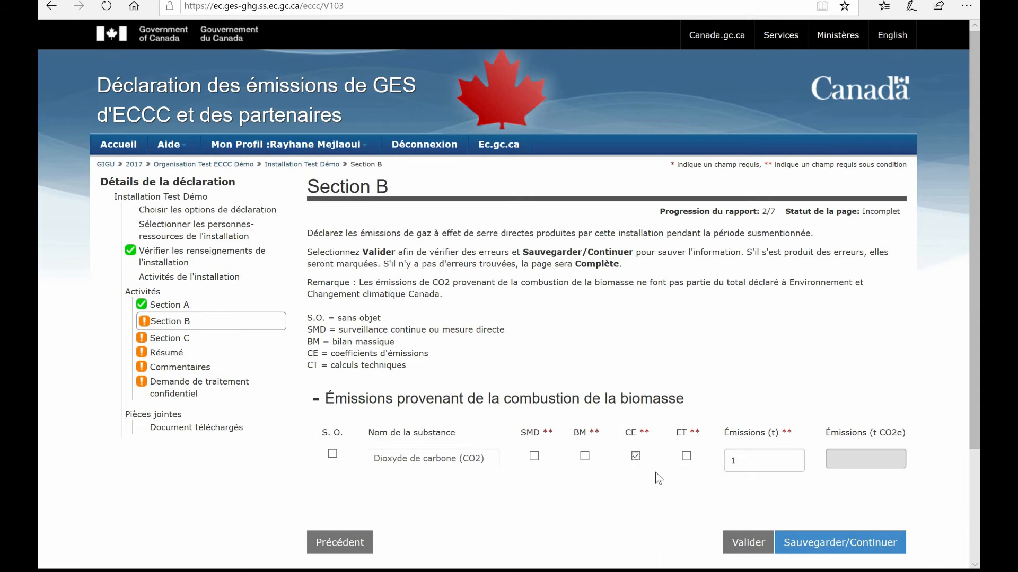
left_click(745, 540)
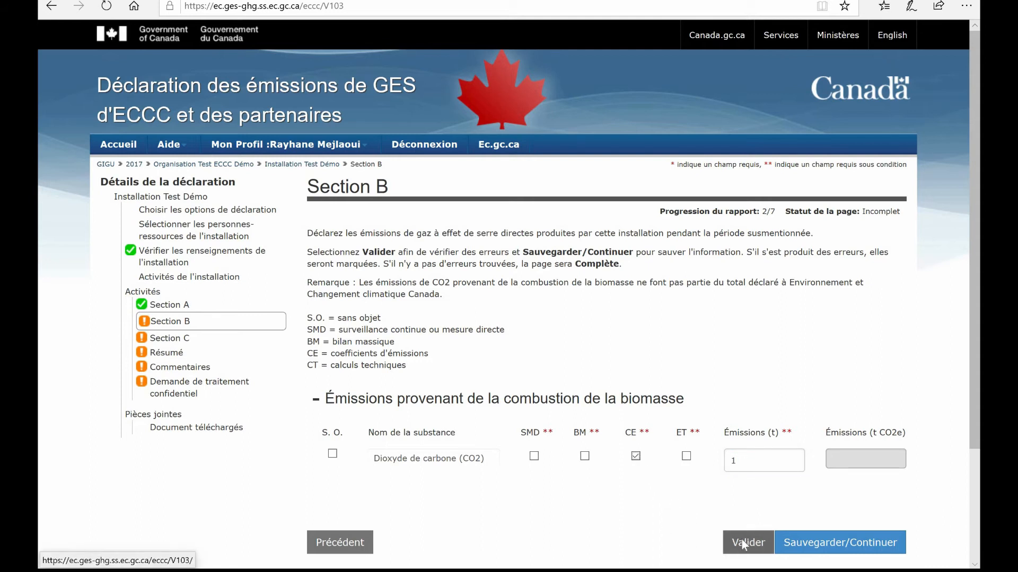
left_click(823, 546)
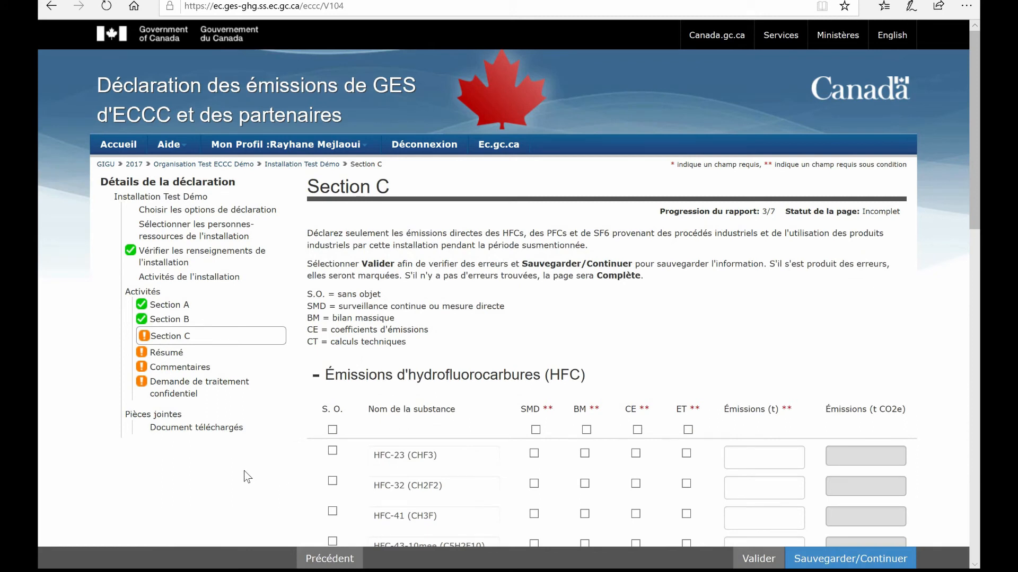
Step: Mark all HFC, PFC and SF6 emissions as S.O. in Section C
scroll(244, 470, "down", 12)
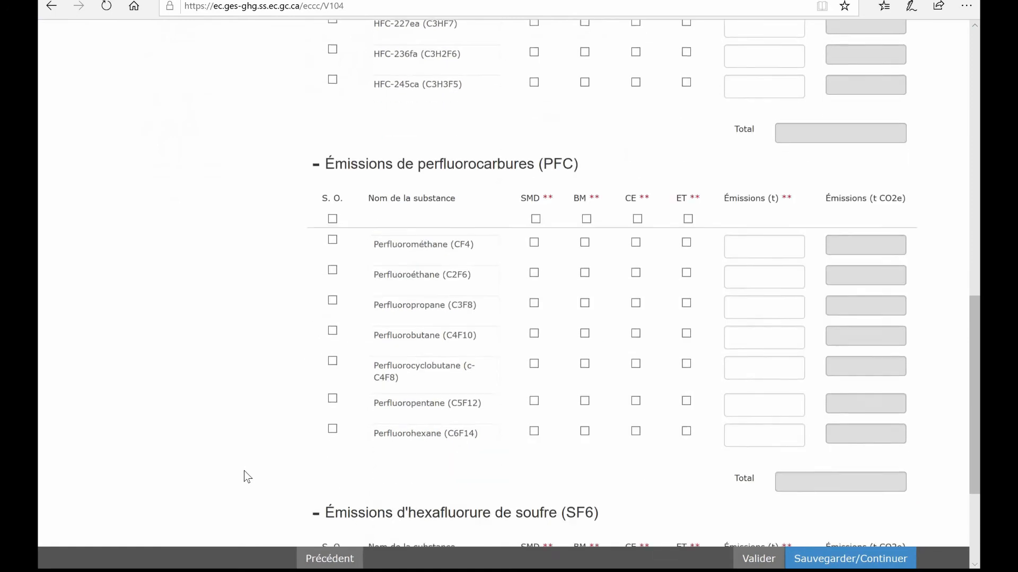
scroll(245, 472, "down", 4)
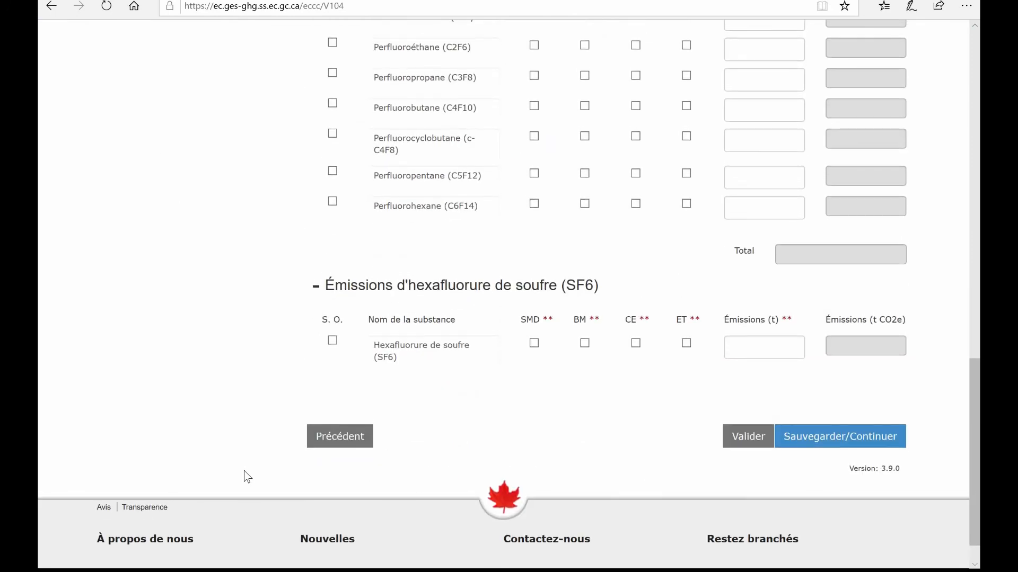
scroll(244, 470, "up", 5)
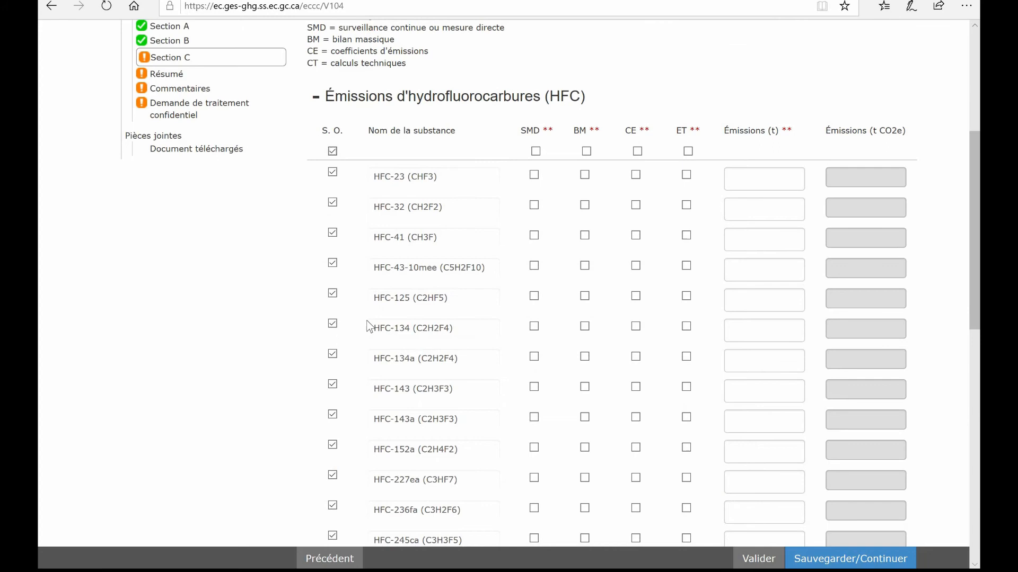
scroll(318, 408, "down", 4)
left_click(332, 452)
scroll(333, 466, "down", 5)
left_click(333, 472)
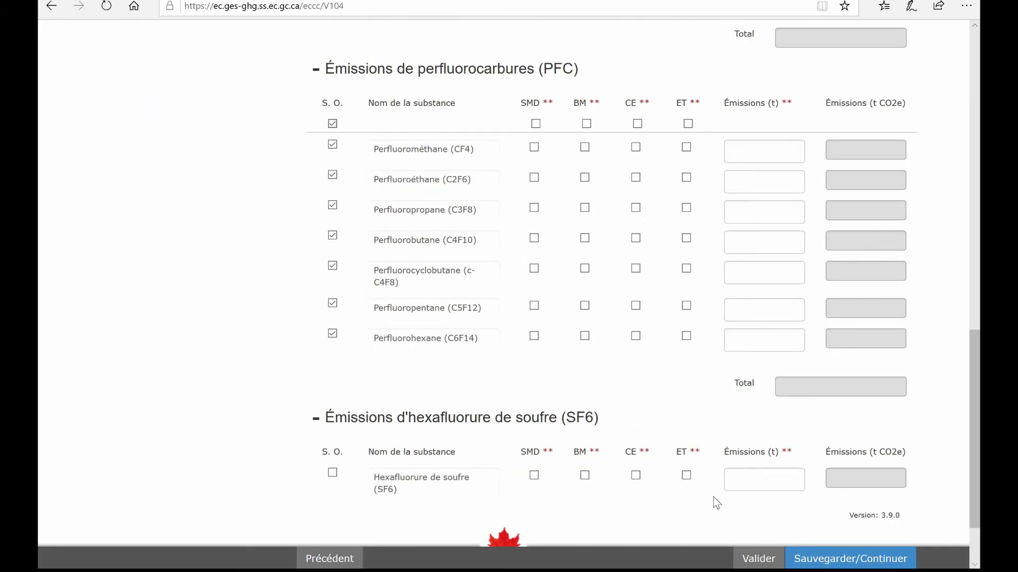
Step: Validate and save Section C, and review the Résumé of total facility emissions before continuing to Commentaires
left_click(758, 559)
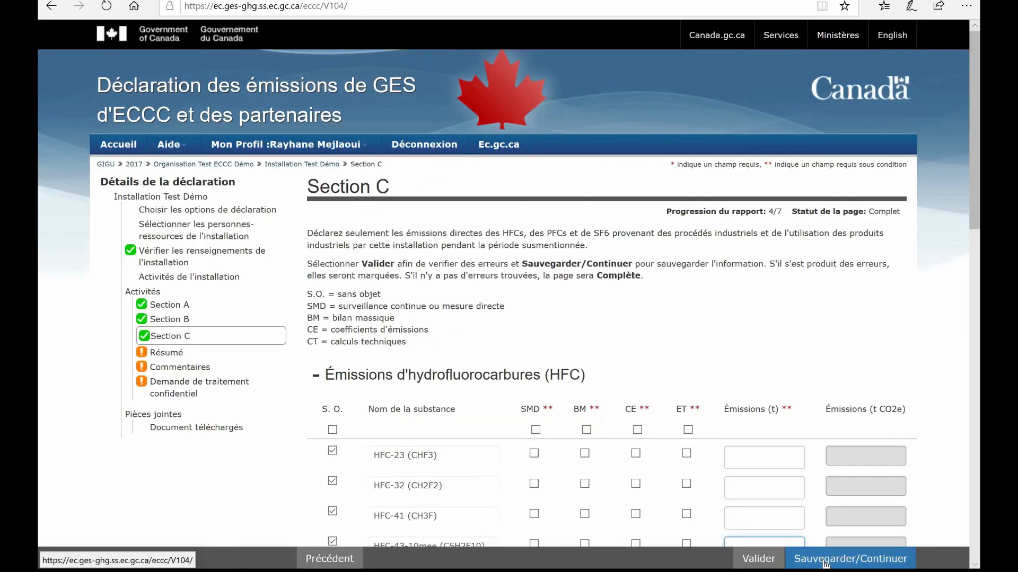
left_click(825, 563)
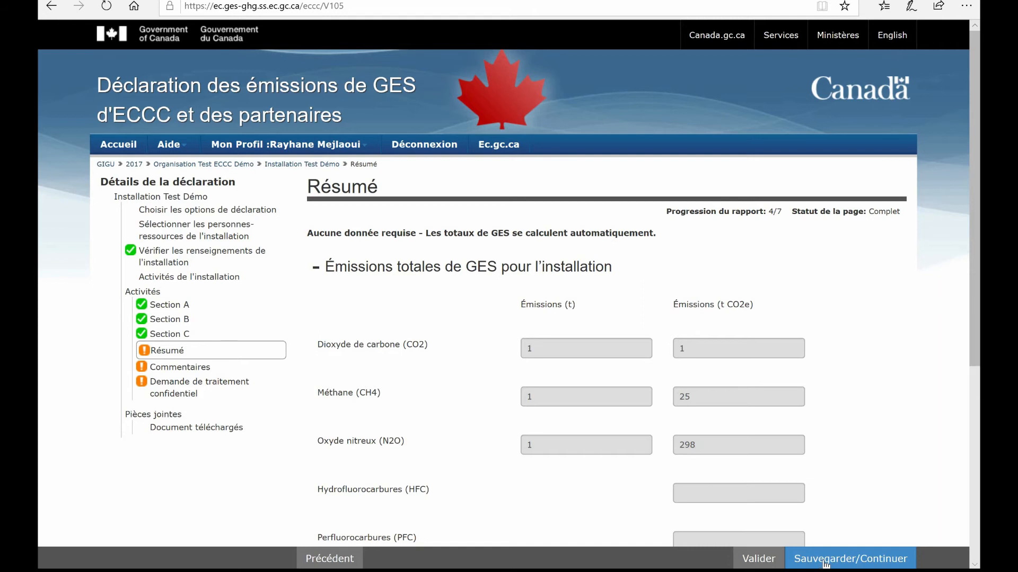
scroll(824, 540, "down", 3)
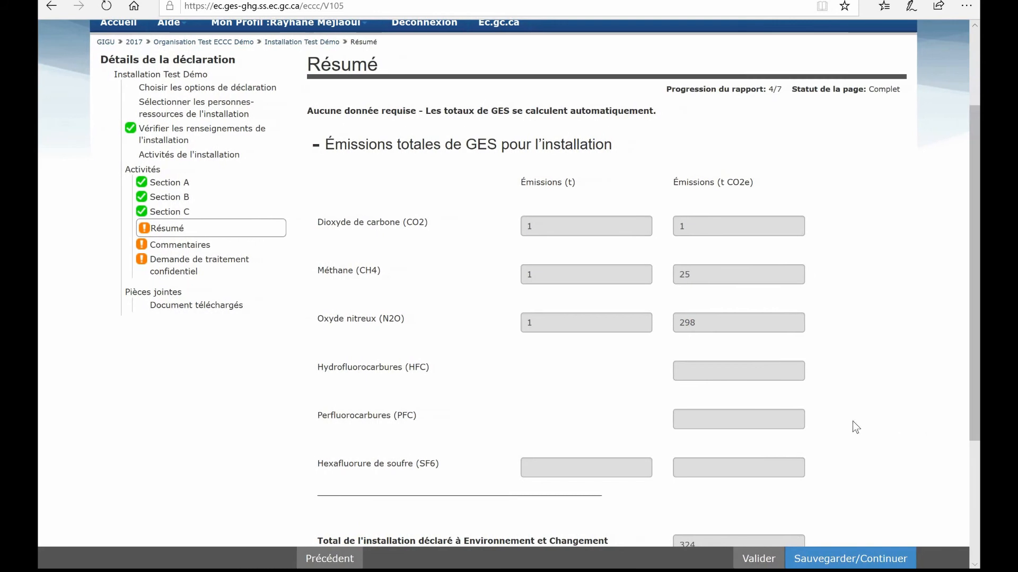
scroll(713, 424, "down", 6)
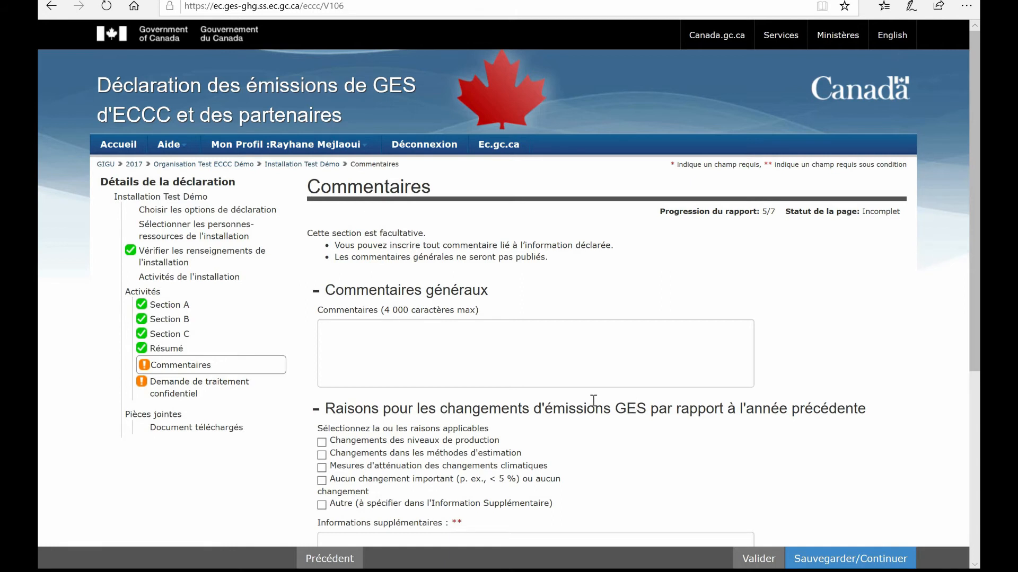
Step: Enter Démo as the general comment, choose Autre as the reason for changes with Démo as supplementary information, and save the page
left_click(544, 368)
type("Démo")
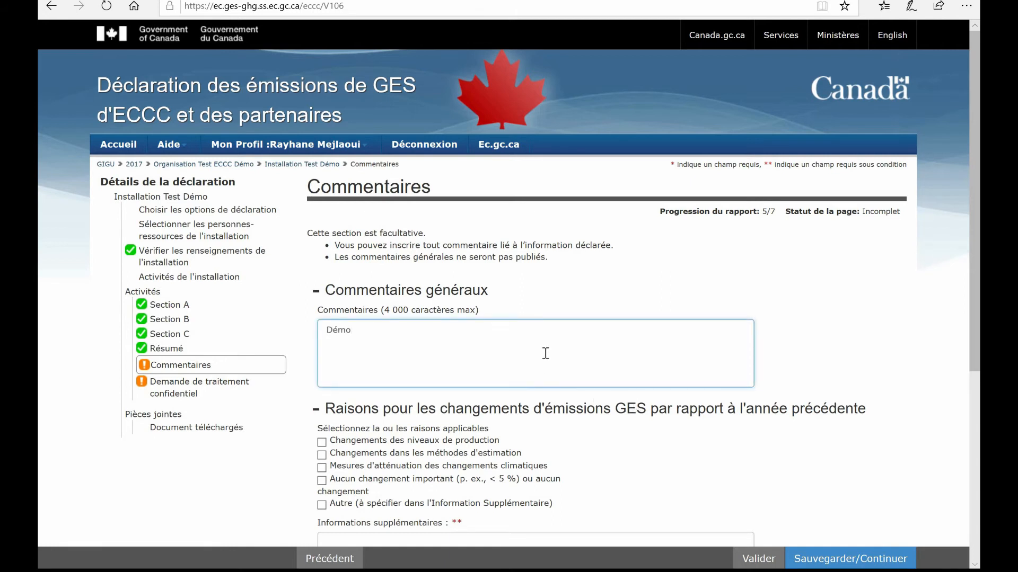
scroll(544, 366, "down", 4)
scroll(547, 359, "up", 1)
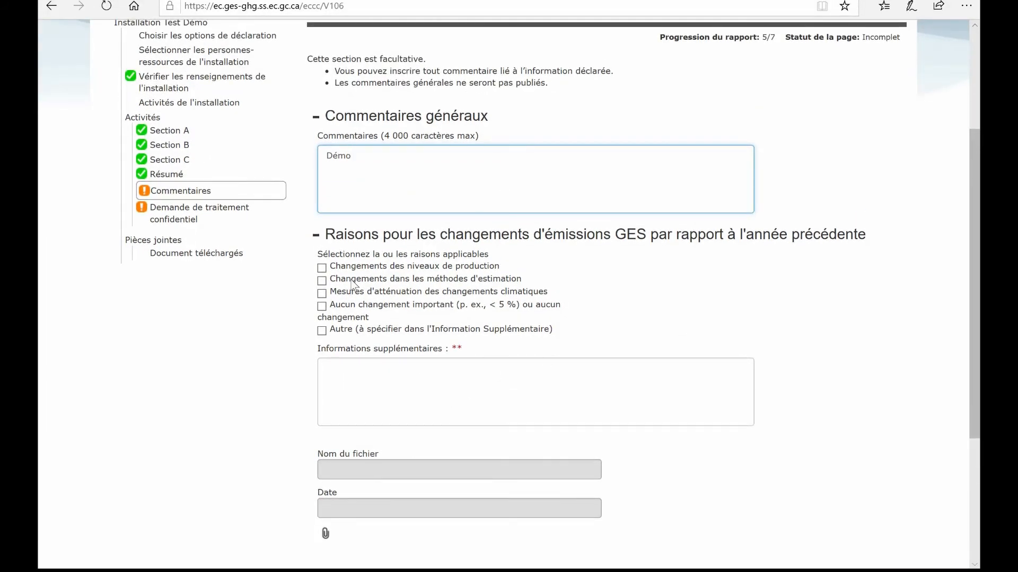
left_click(322, 330)
scroll(326, 332, "down", 1)
left_click(324, 333)
type("Démo")
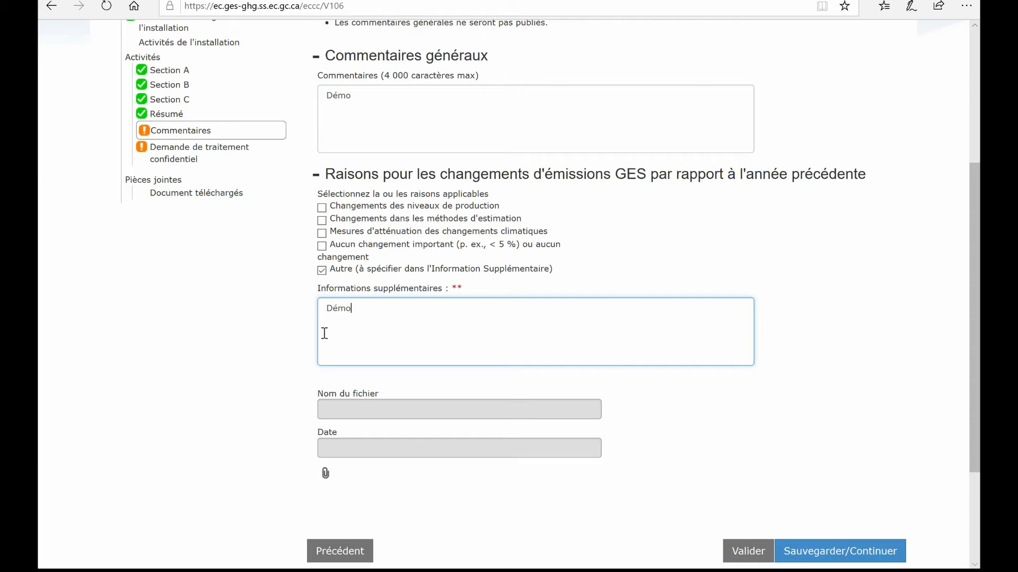
left_click(805, 552)
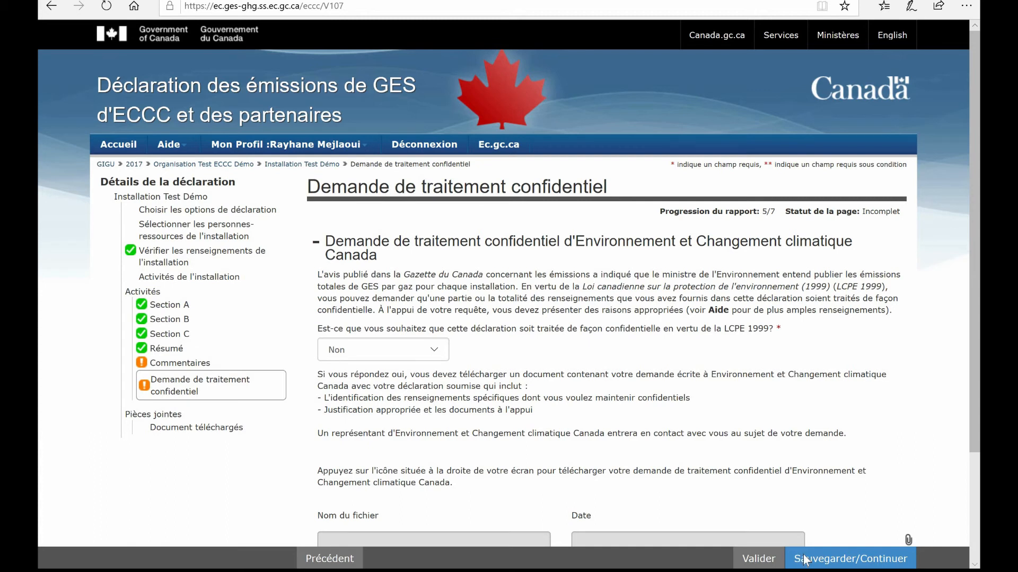
Step: Answer Non to the confidential treatment request, validate the page and save it to return to the dashboard
scroll(576, 261, "down", 4)
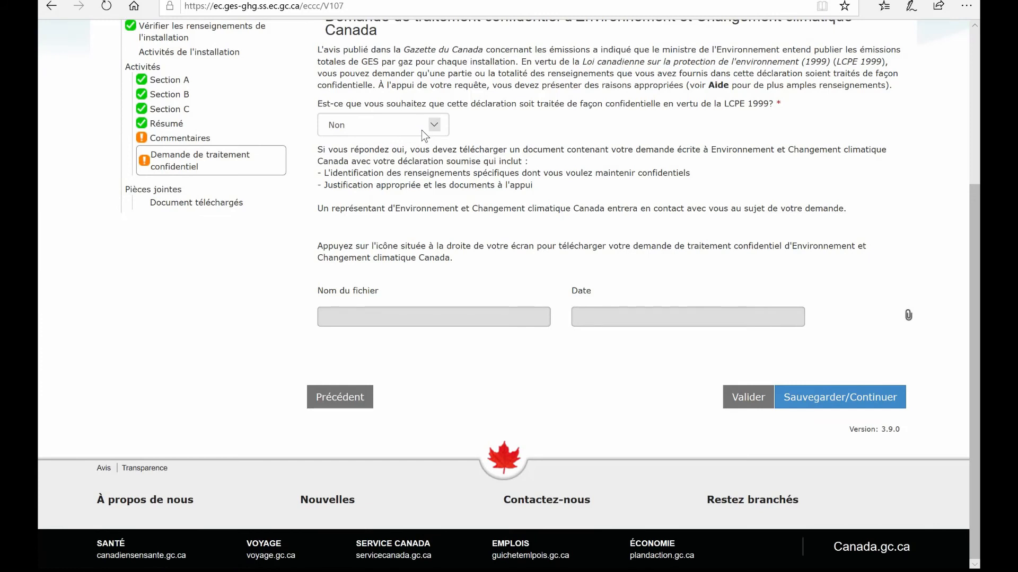
left_click(424, 136)
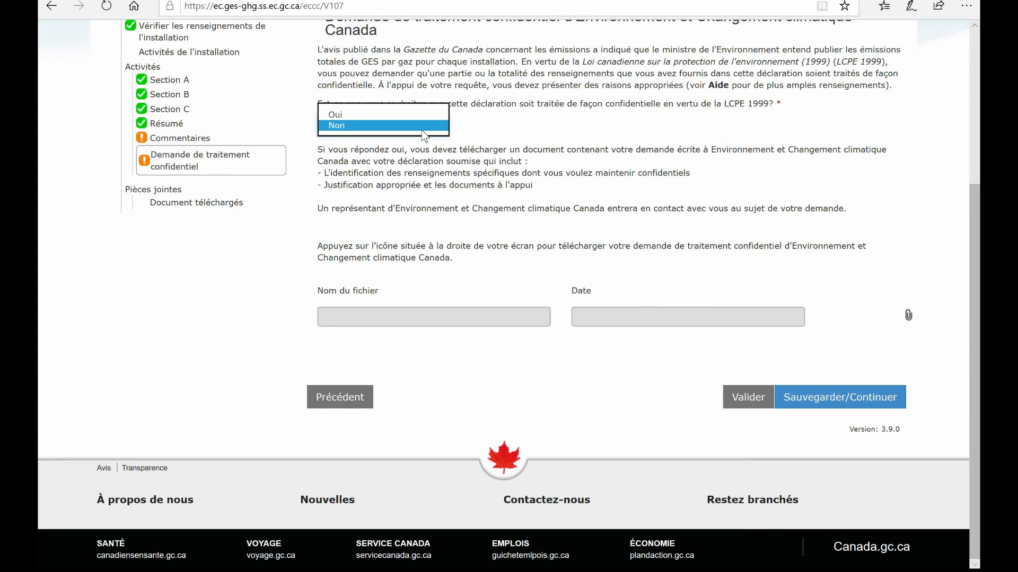
left_click(423, 130)
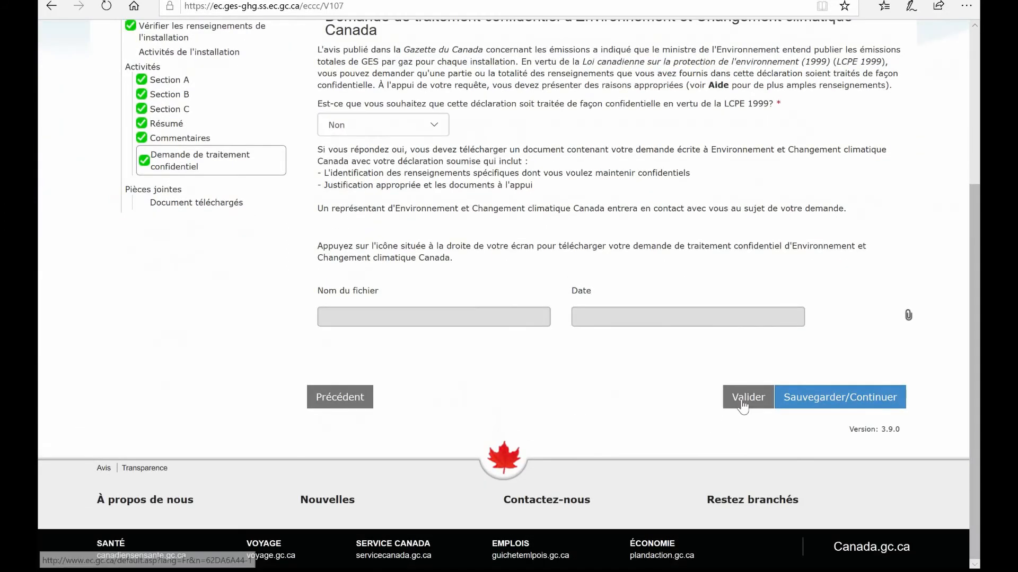
left_click(745, 398)
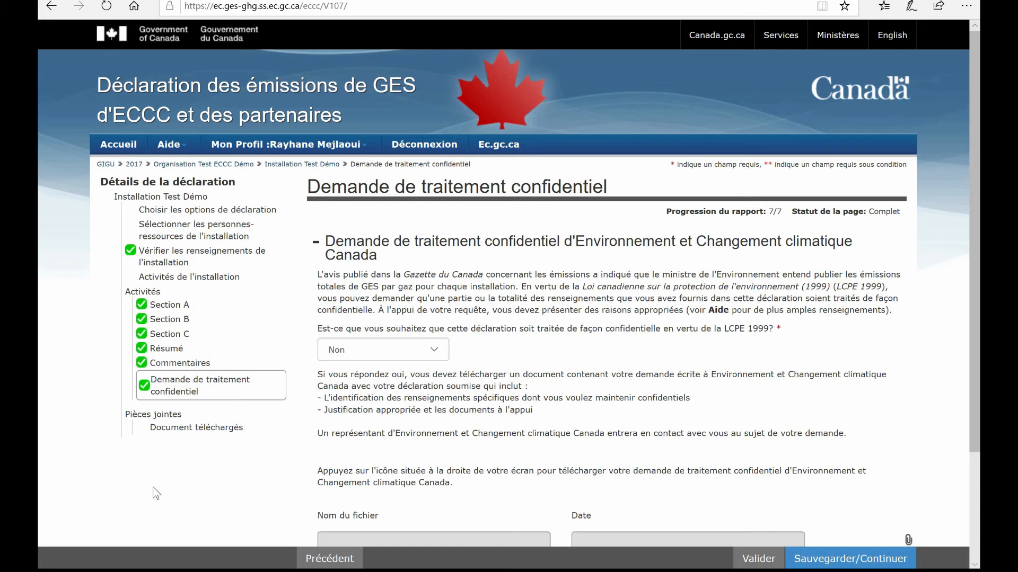
scroll(156, 493, "down", 3)
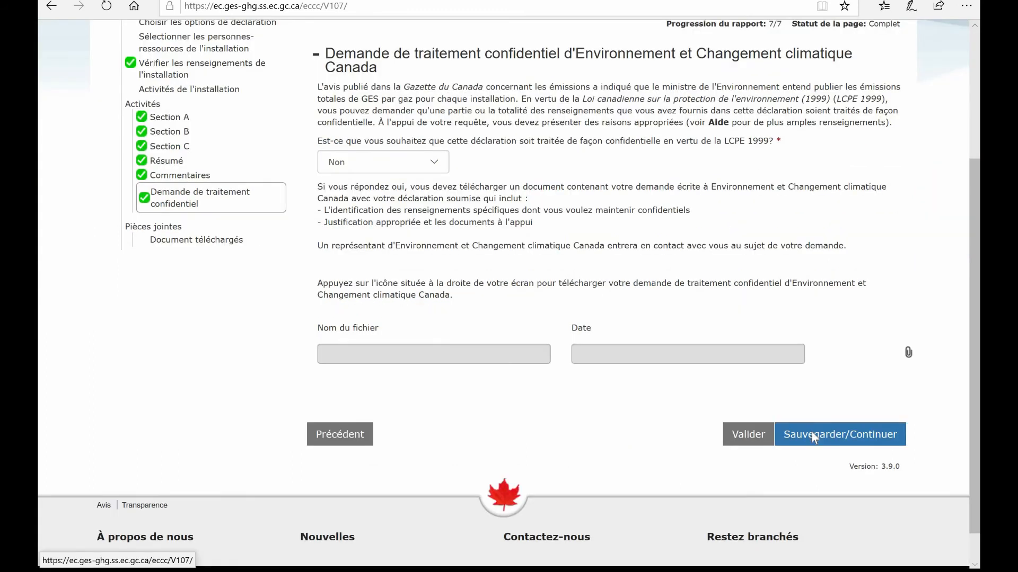
left_click(811, 433)
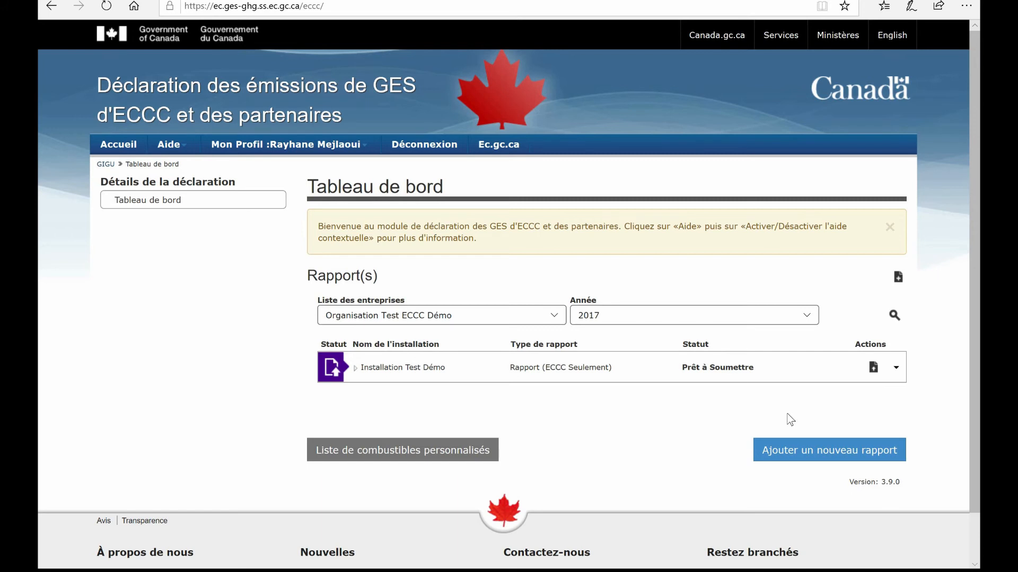
Step: Start submitting the 2017 Installation Test Démo report from the dashboard, opening its submission and electronic certification page
scroll(790, 420, "down", 1)
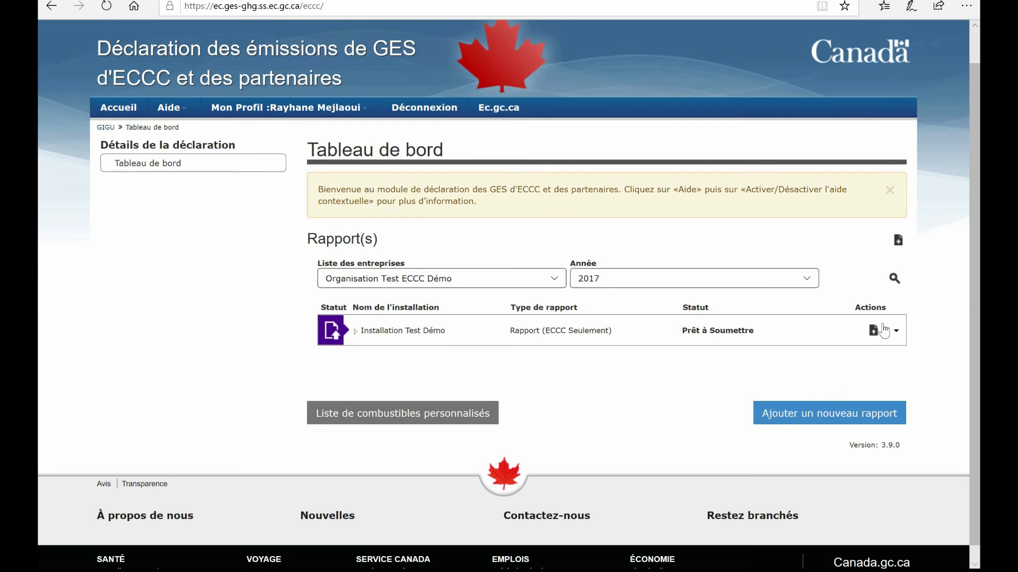
left_click(896, 333)
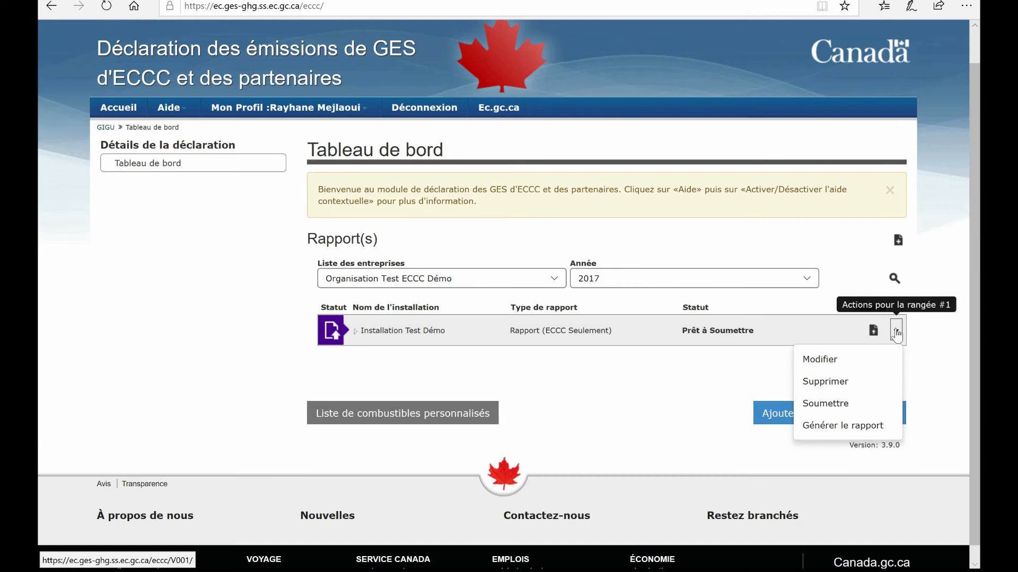
left_click(829, 408)
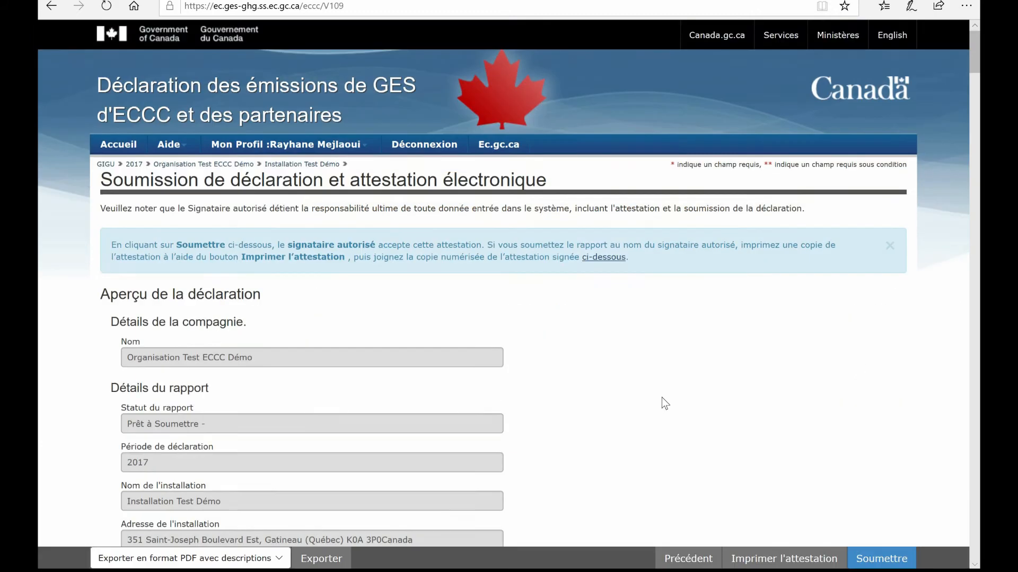
Step: Review the declaration overview and certification for Installation Test Démo, submit the 2017 report, and return to the dashboard
scroll(661, 397, "down", 2)
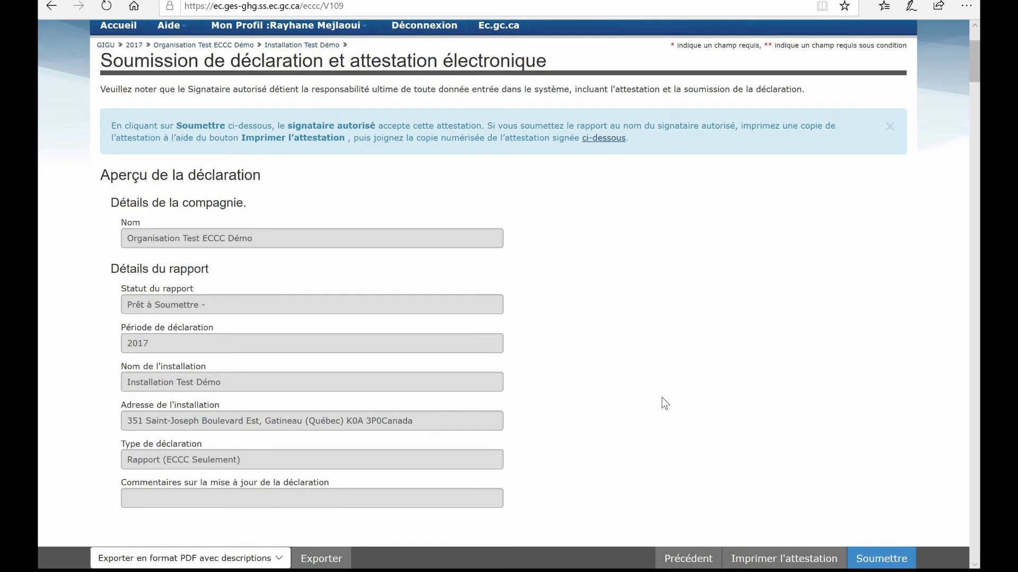
scroll(662, 397, "down", 1)
scroll(662, 397, "up", 2)
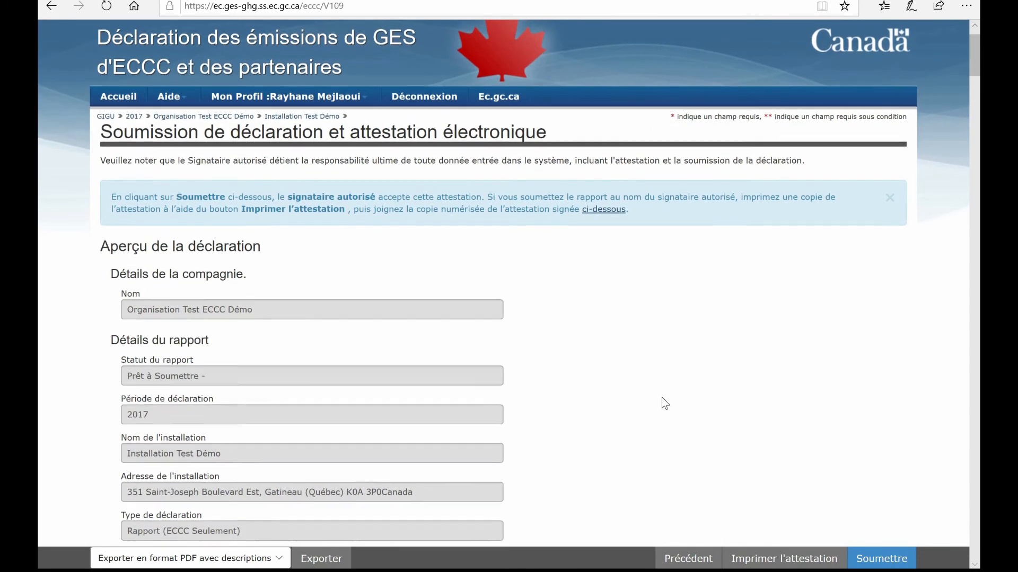
scroll(662, 398, "down", 1)
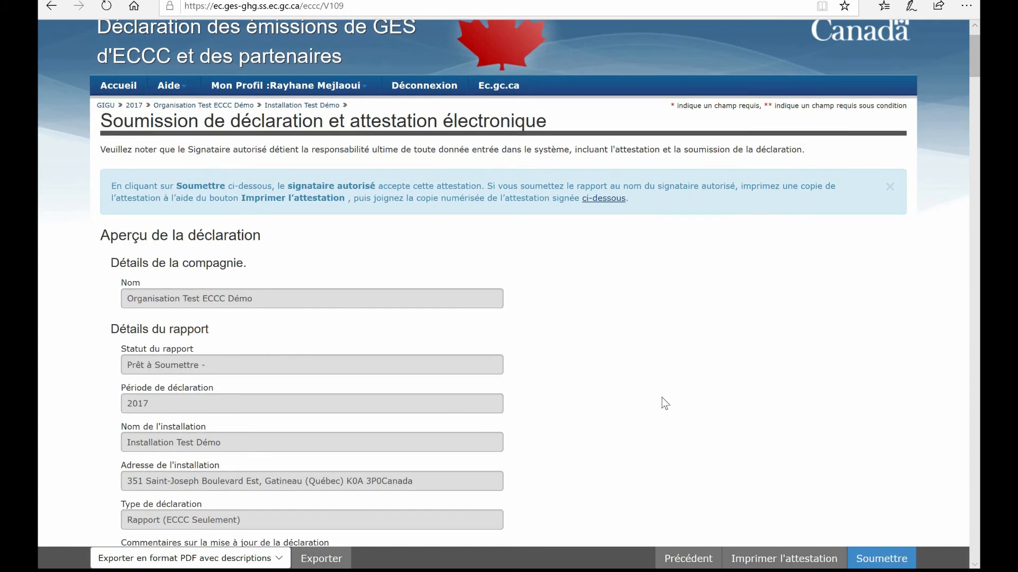
scroll(241, 138, "down", 15)
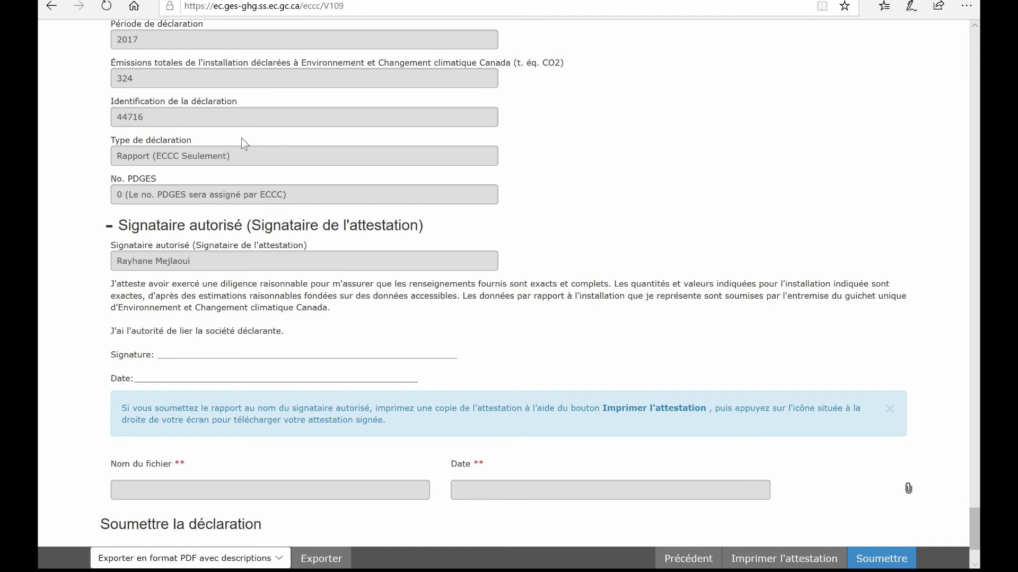
scroll(241, 139, "down", 2)
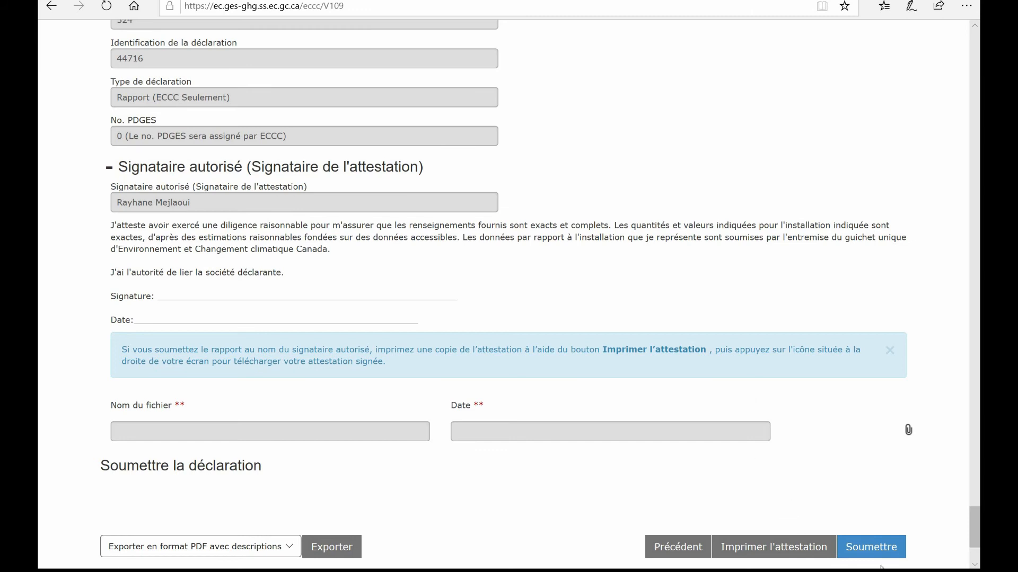
left_click(871, 545)
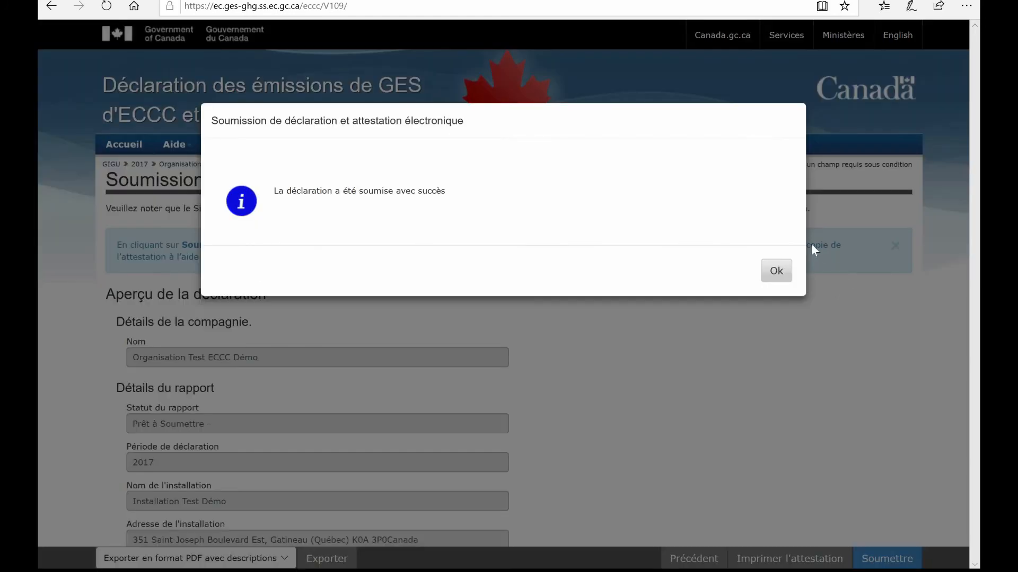
left_click(782, 265)
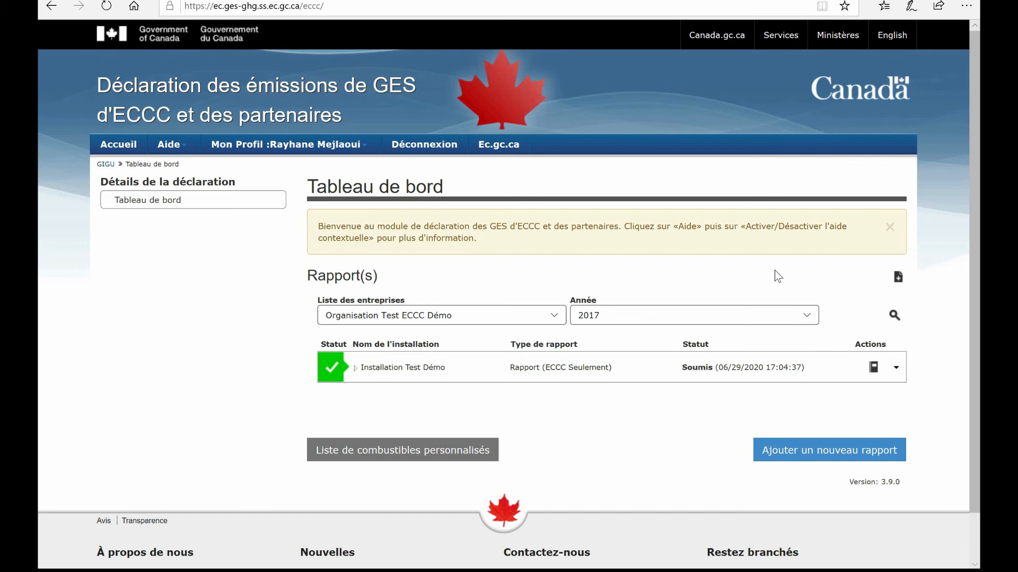
Step: Generate the report for the submitted 2017 Installation Test Démo declaration from the dashboard
left_click(896, 368)
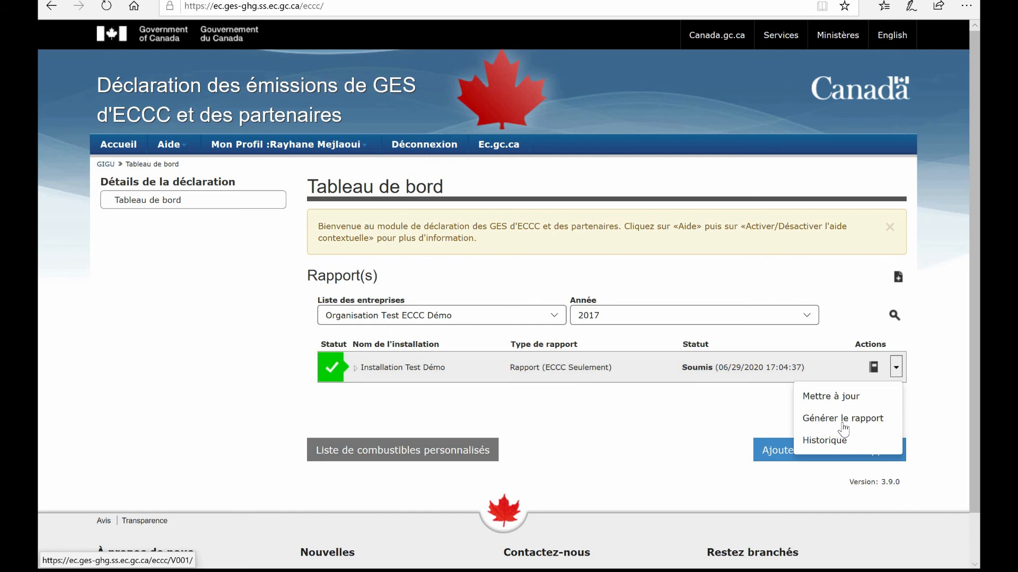
left_click(843, 422)
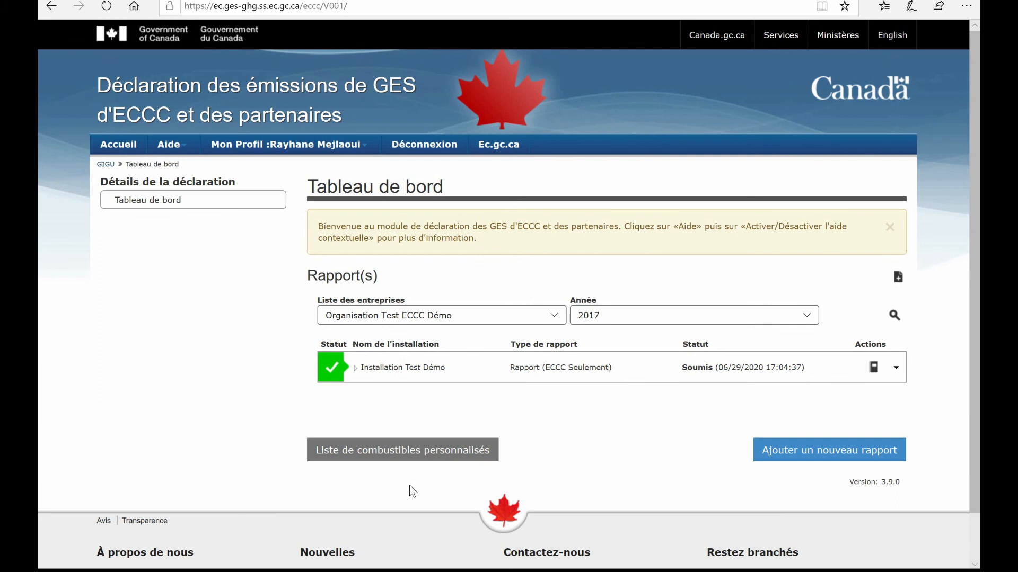
Step: Add a new 2017 report for the Démo NRPC installation and open it for editing
left_click(797, 451)
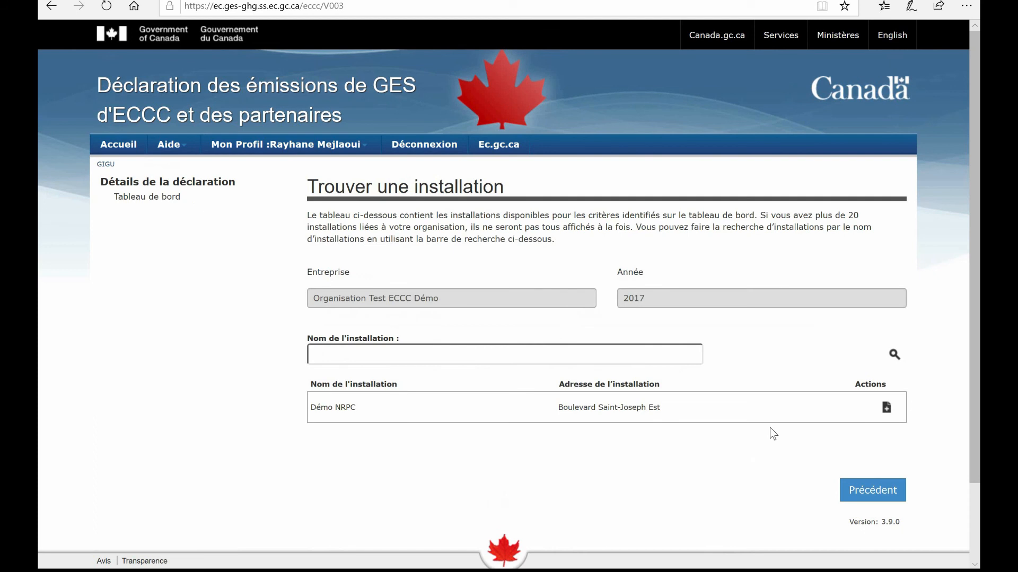
left_click(888, 412)
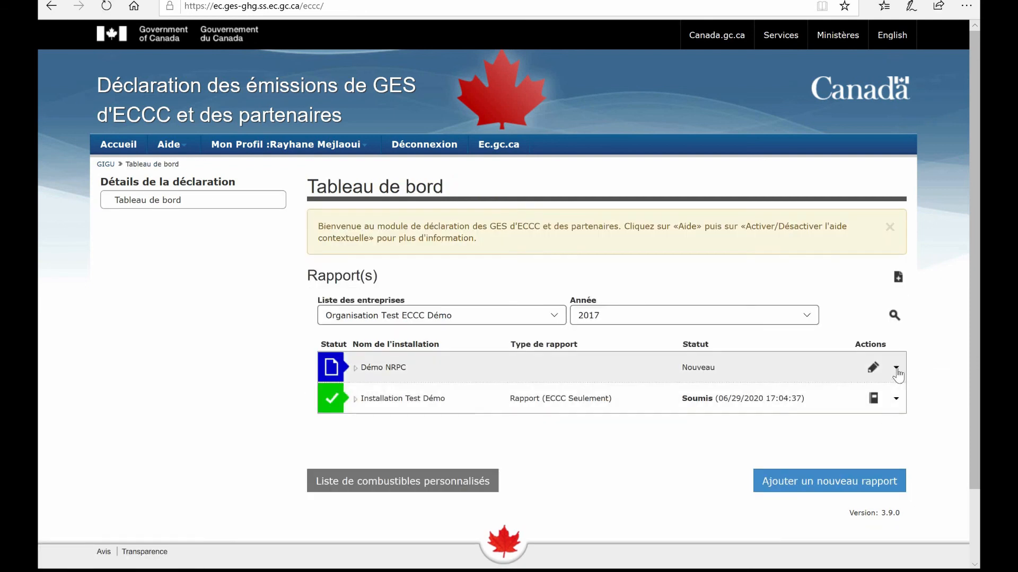
left_click(895, 371)
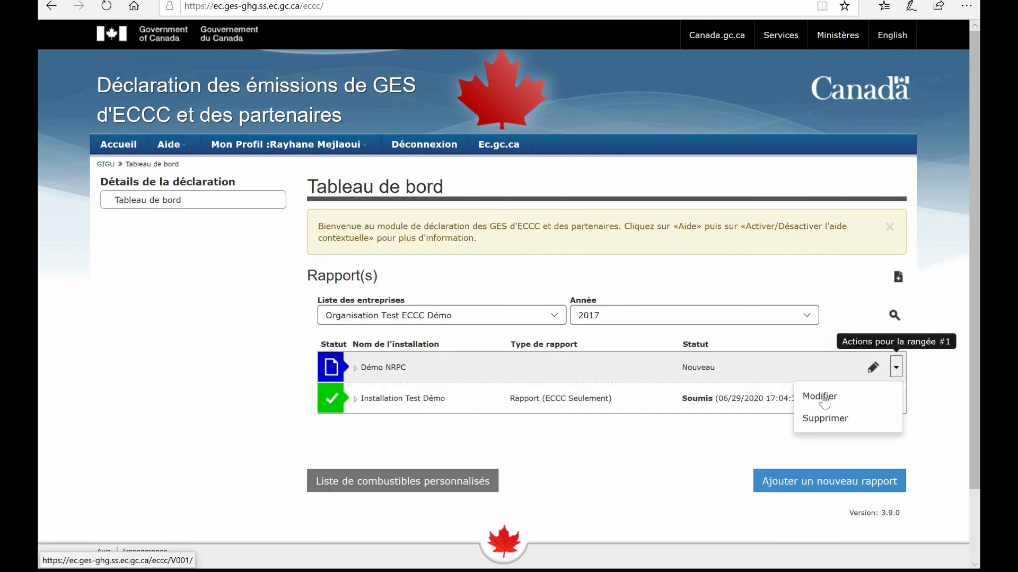
left_click(820, 397)
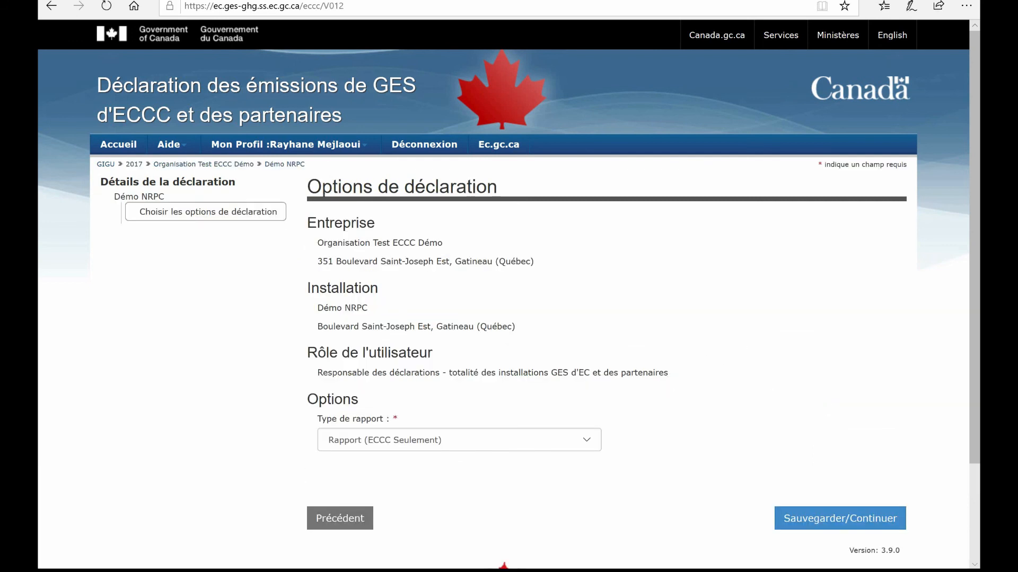
Step: Set the report type of Démo NRPC to Notification NRPC (ECCC) and save to continue
left_click(543, 440)
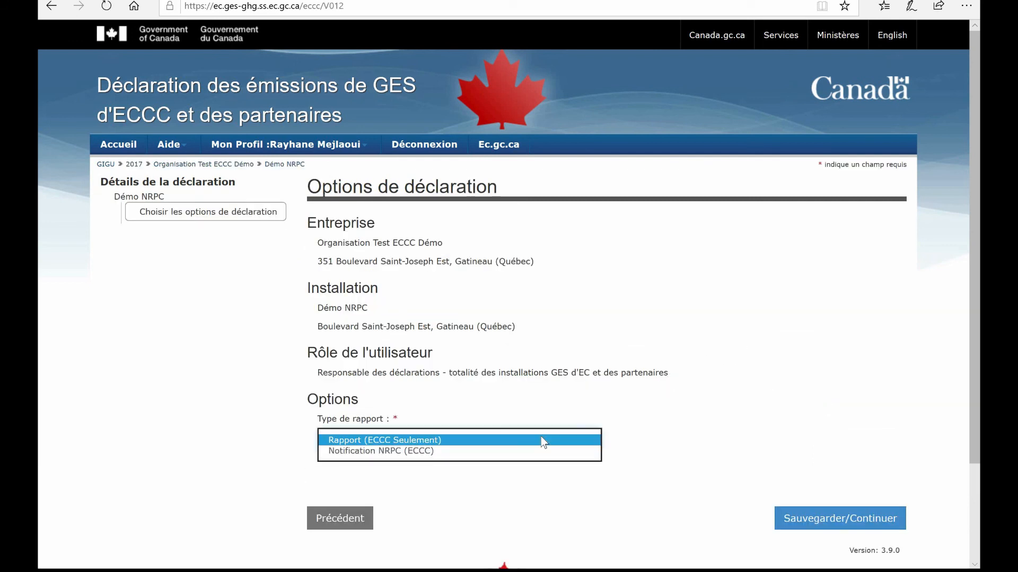
left_click(428, 455)
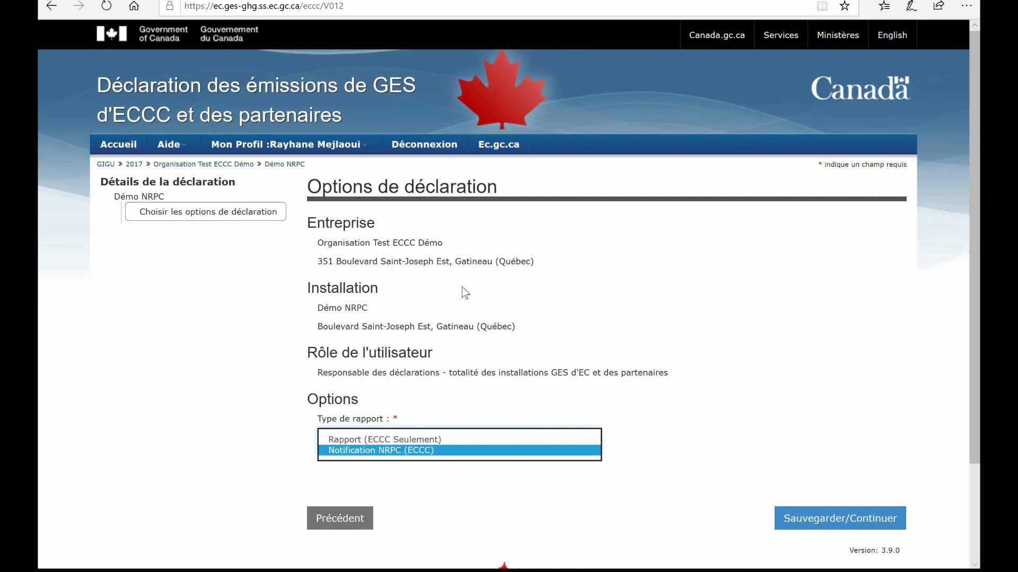
left_click(761, 437)
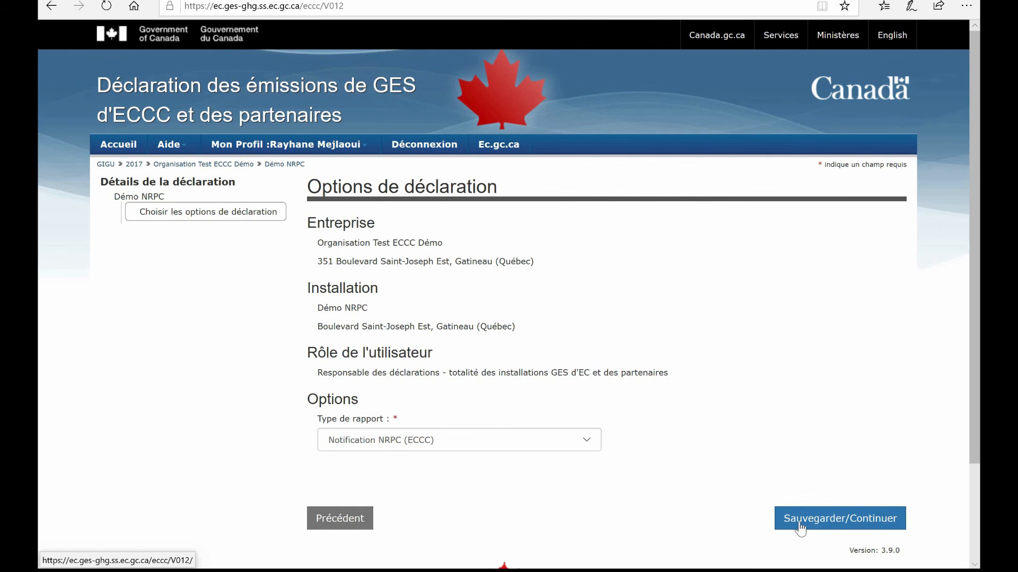
left_click(800, 522)
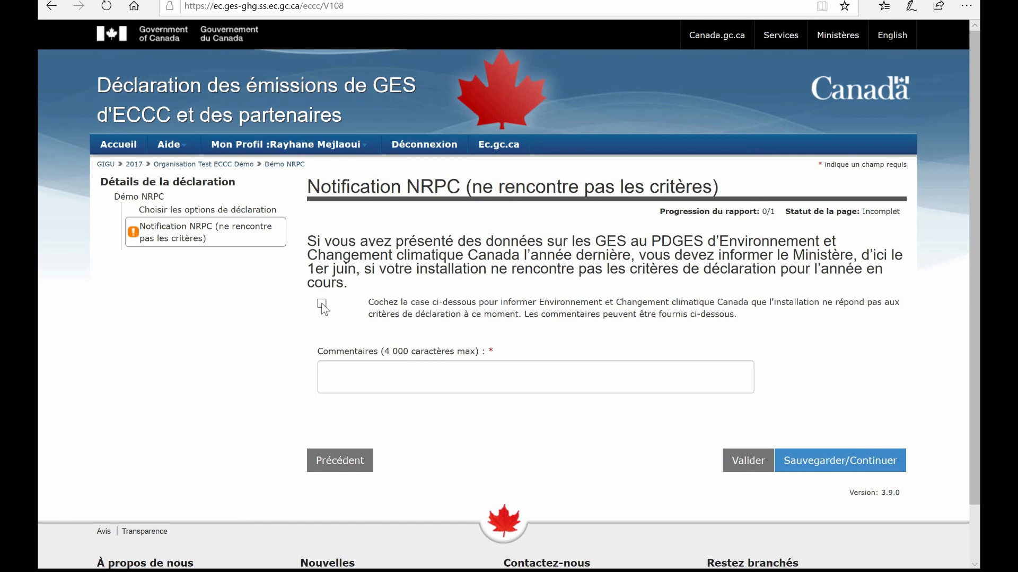
Step: Declare that the installation does not meet the reporting criteria, enter Démo as the comment, and save the notification page
left_click(379, 374)
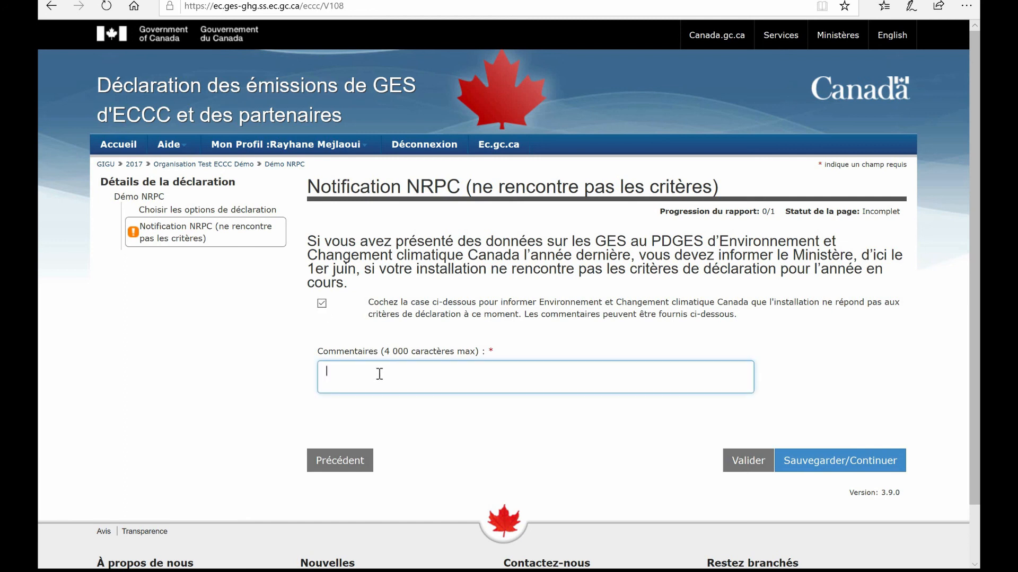
type("Démo")
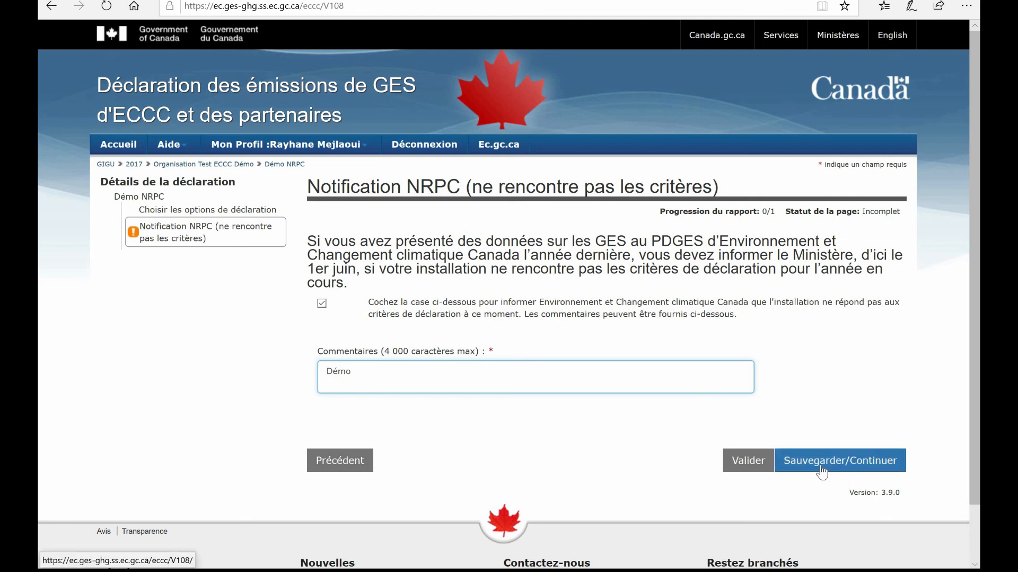
left_click(823, 465)
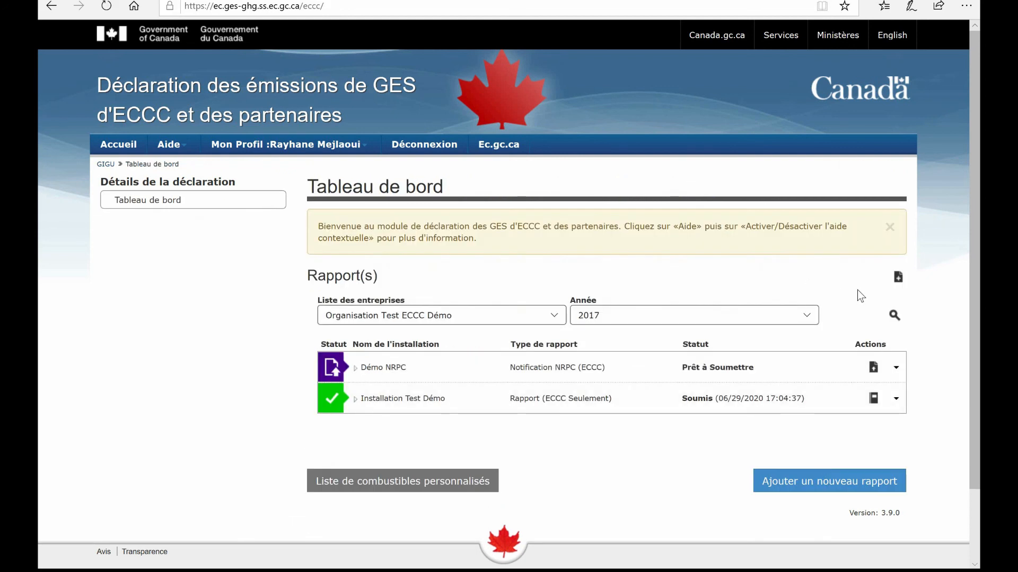
Step: Submit the 2017 Démo NRPC notification with its electronic certification after reviewing its overview, and acknowledge the submission
left_click(895, 367)
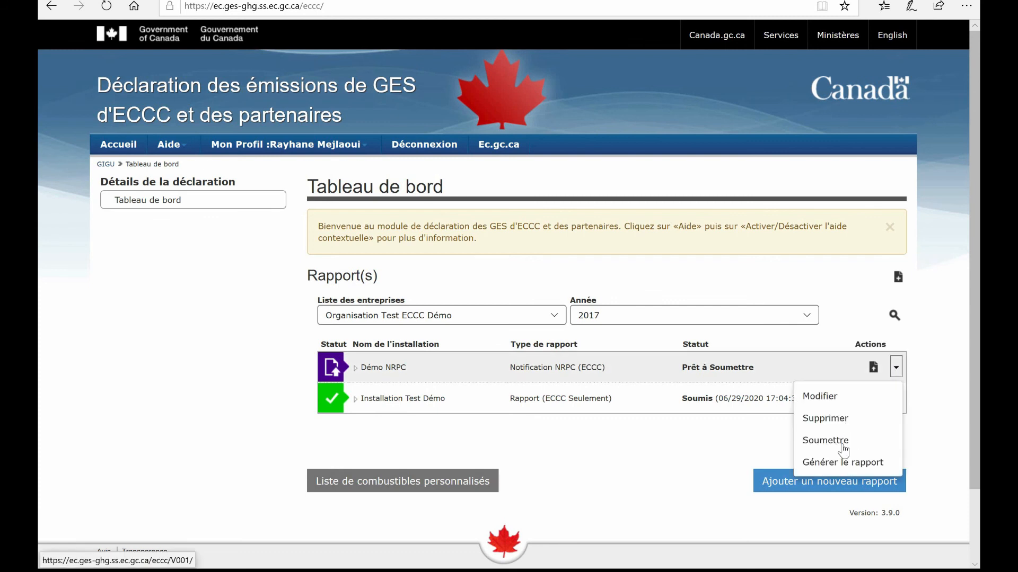
left_click(841, 441)
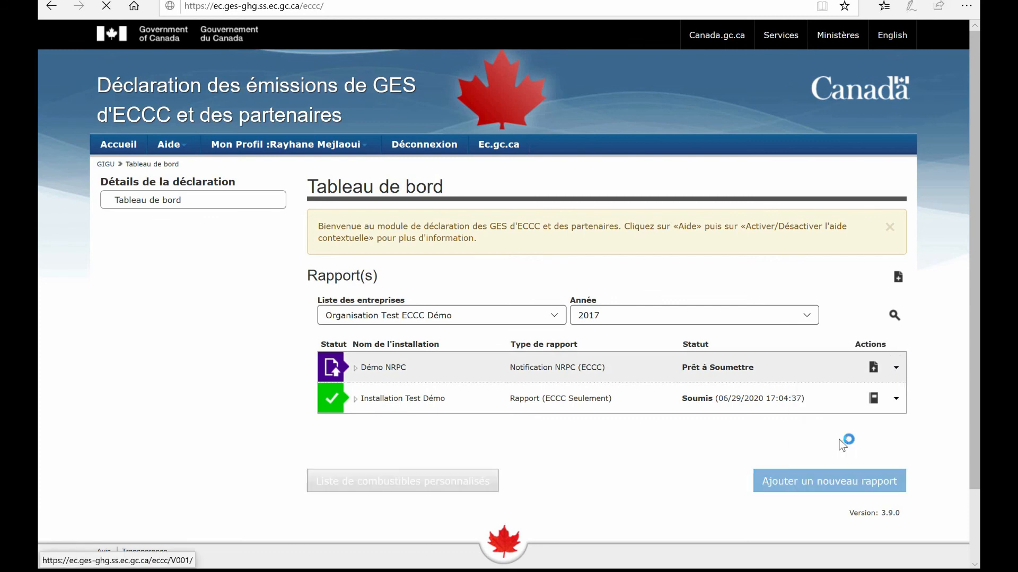
scroll(712, 396, "down", 2)
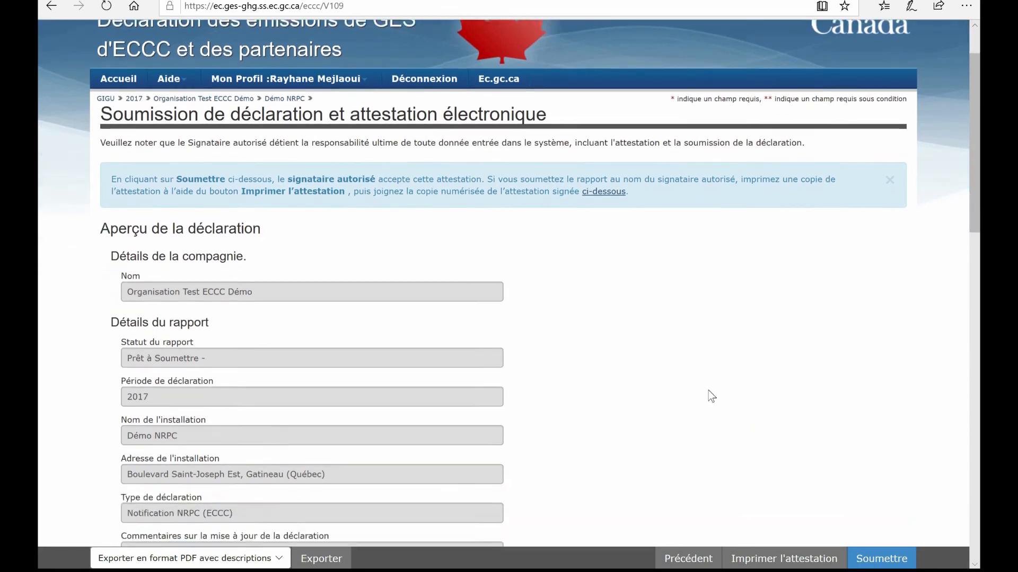
scroll(711, 396, "up", 1)
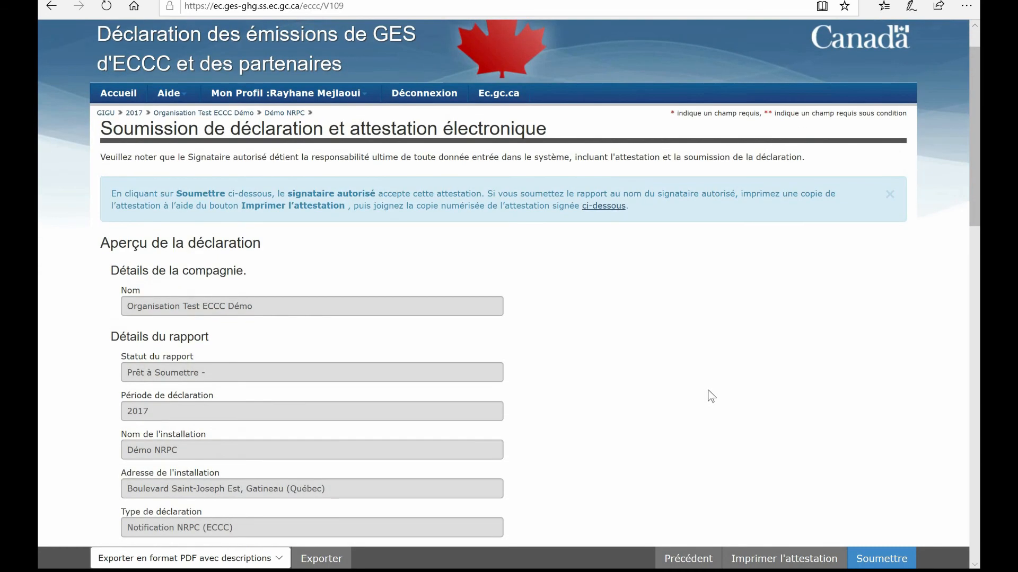
scroll(712, 396, "down", 3)
scroll(712, 396, "down", 18)
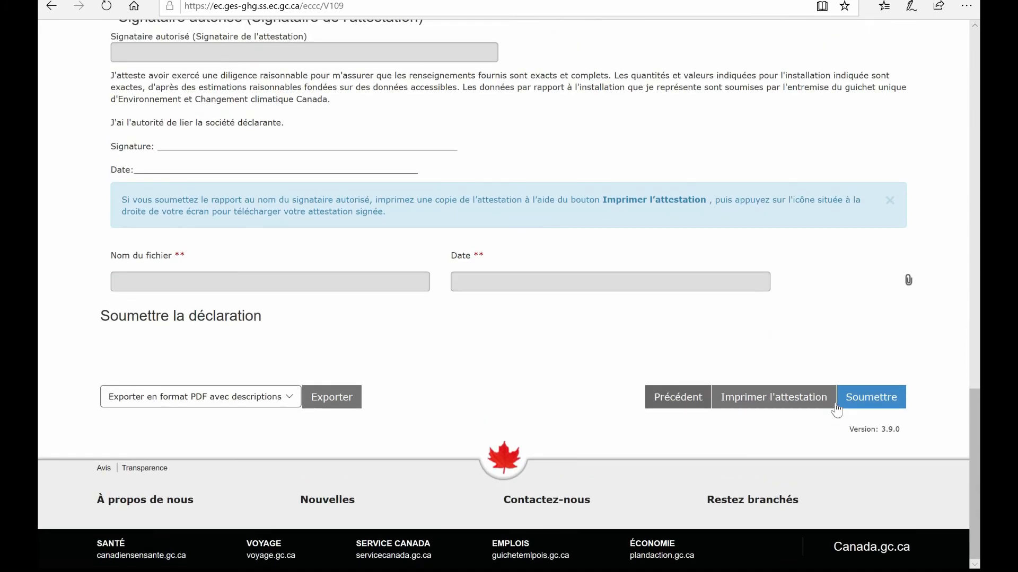
left_click(869, 407)
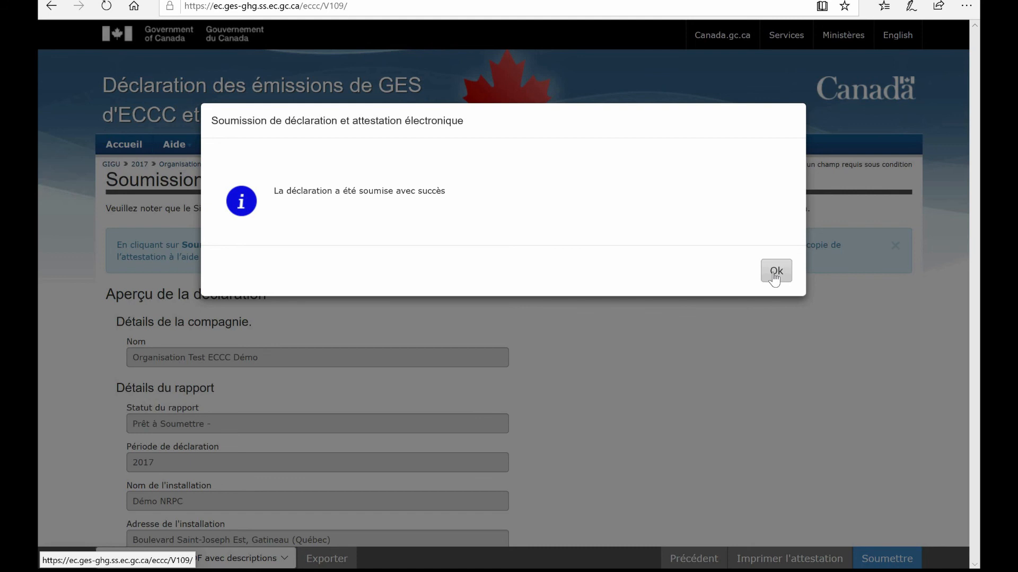
left_click(775, 276)
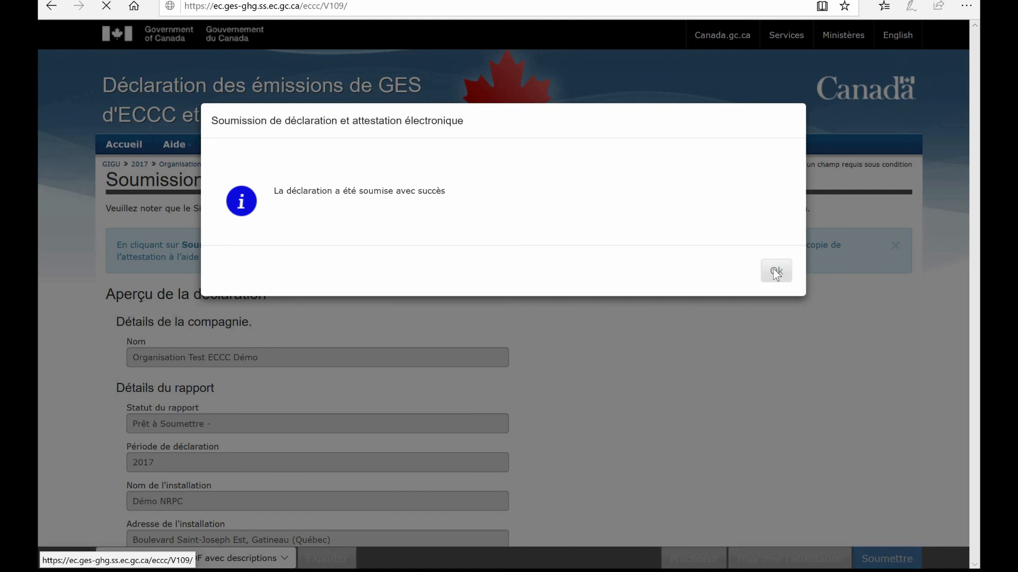